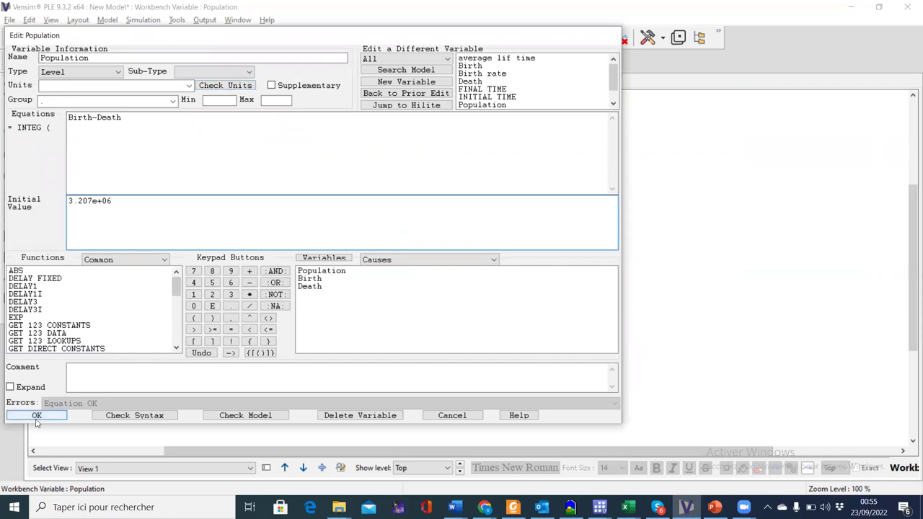
# Review the equation settings of the Birth variable and close its editor.
pyautogui.click(108, 21)
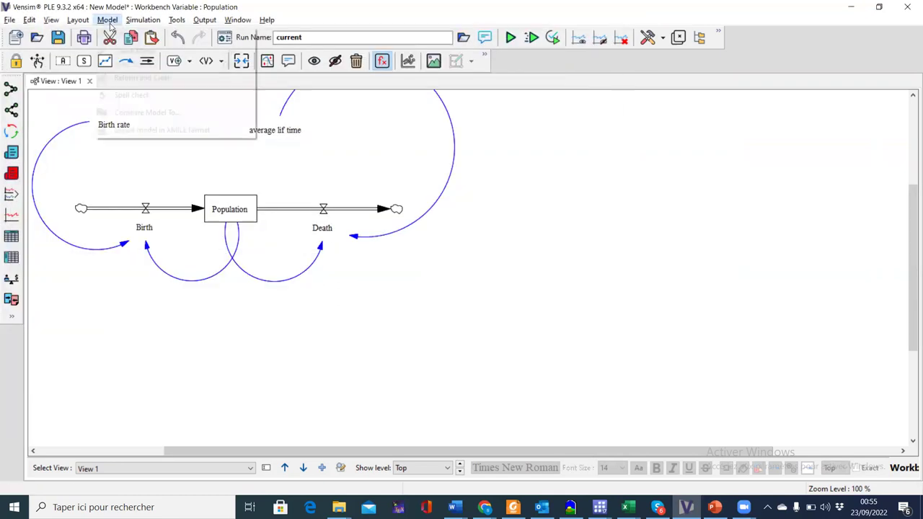
pyautogui.click(142, 228)
pyautogui.click(142, 228)
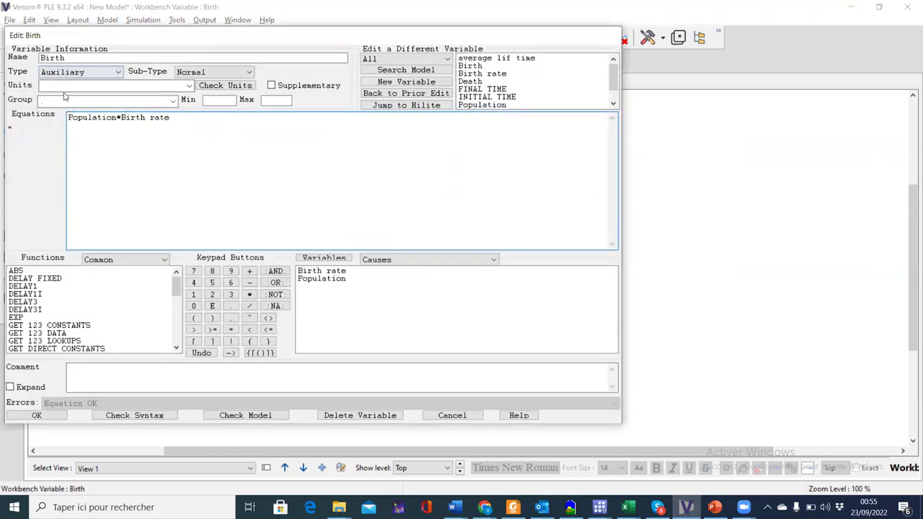
pyautogui.click(35, 415)
# Switch to PowerPoint, consult the unit-check slides up to slide 86 with the Birth rate example, and return to Vensim.
pyautogui.hotkey('alt', 'Tab')
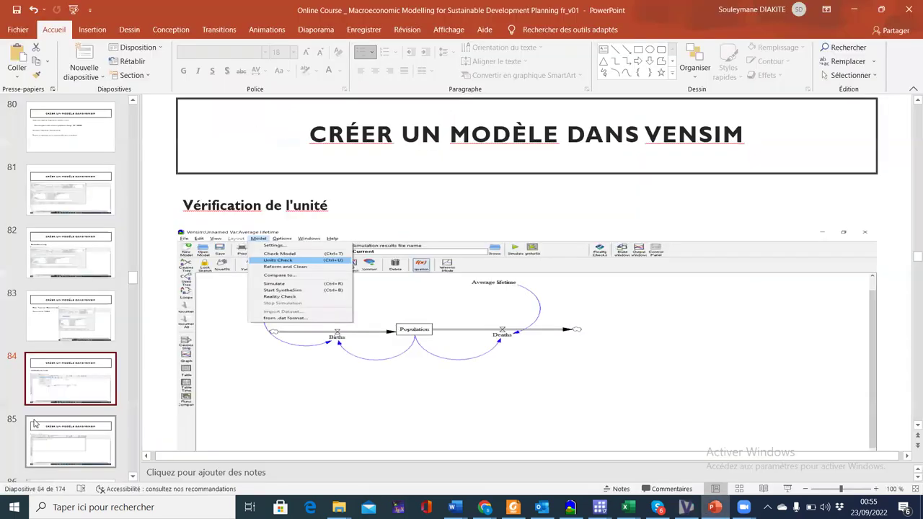
pyautogui.click(34, 423)
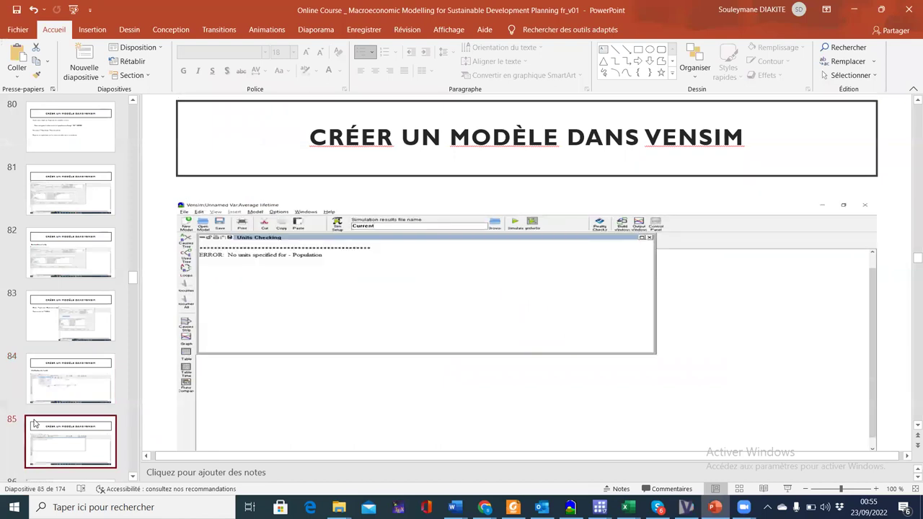
pyautogui.press('Down')
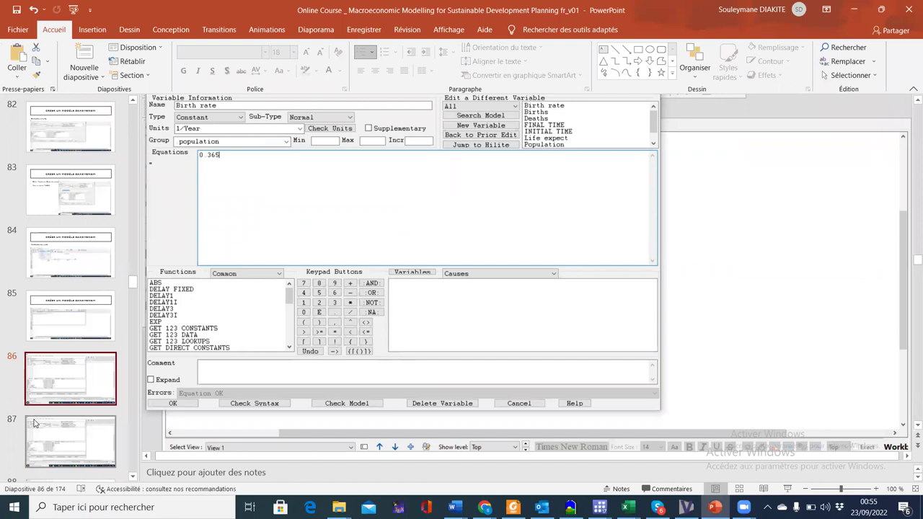
pyautogui.hotkey('alt', 'Tab')
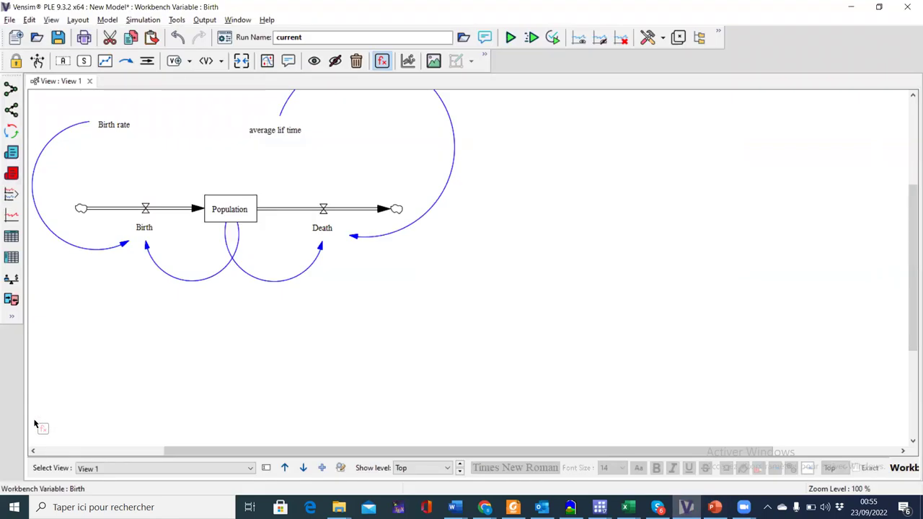
# Set the Birth rate variable's units to 1/Year, run the unit check, and confirm the variable.
pyautogui.click(110, 124)
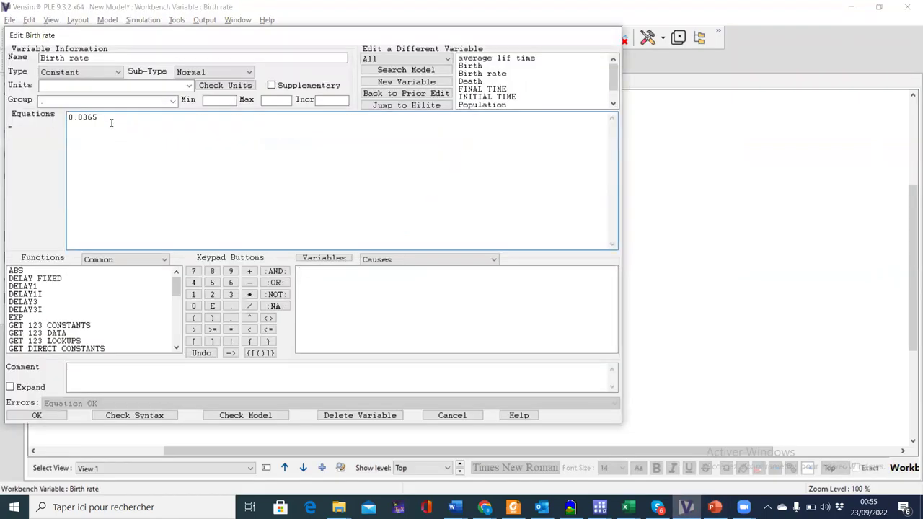
pyautogui.click(107, 84)
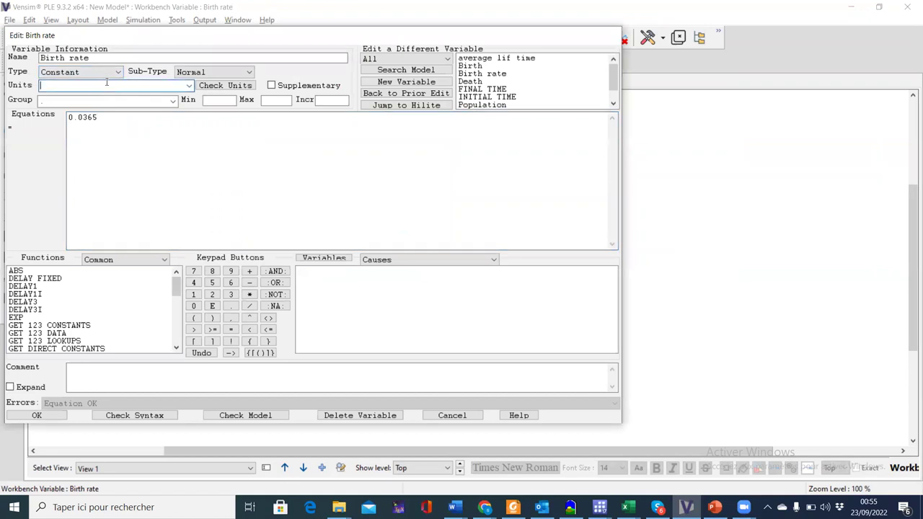
pyautogui.write('1/')
pyautogui.click(190, 86)
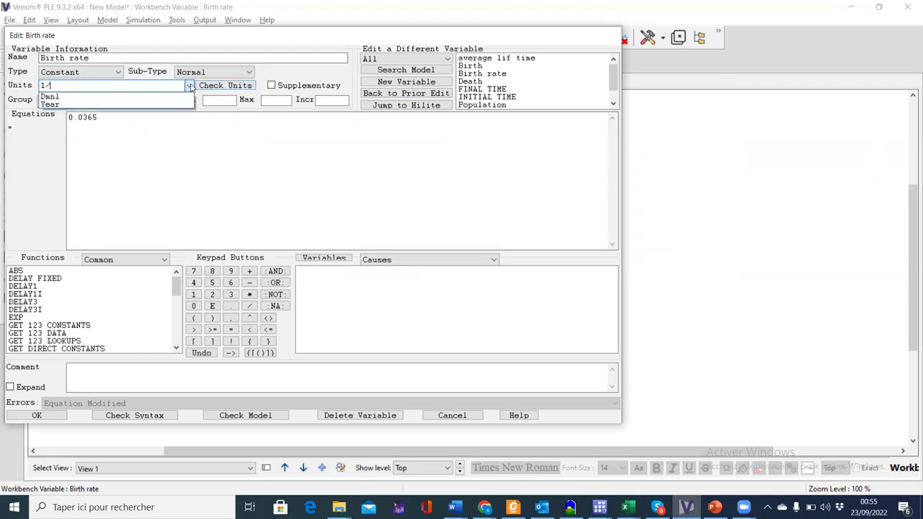
pyautogui.click(79, 101)
pyautogui.click(71, 85)
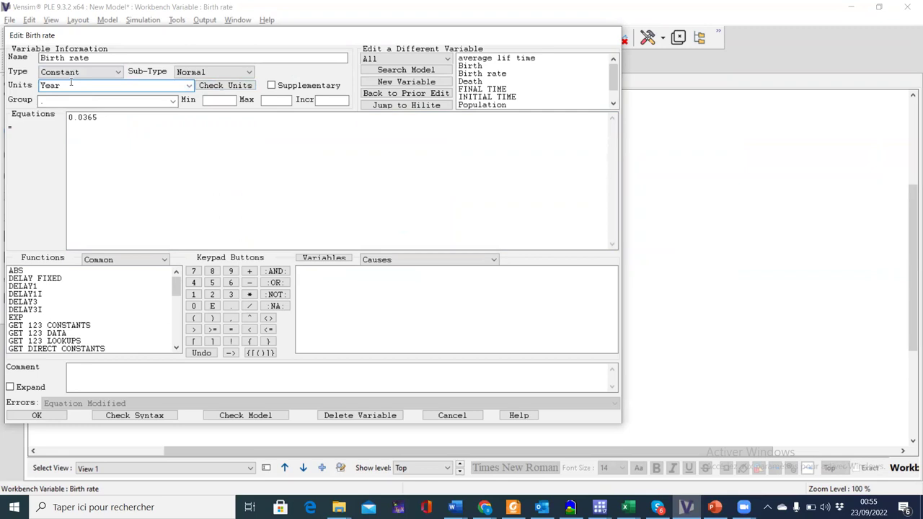
pyautogui.write('/')
pyautogui.write('1')
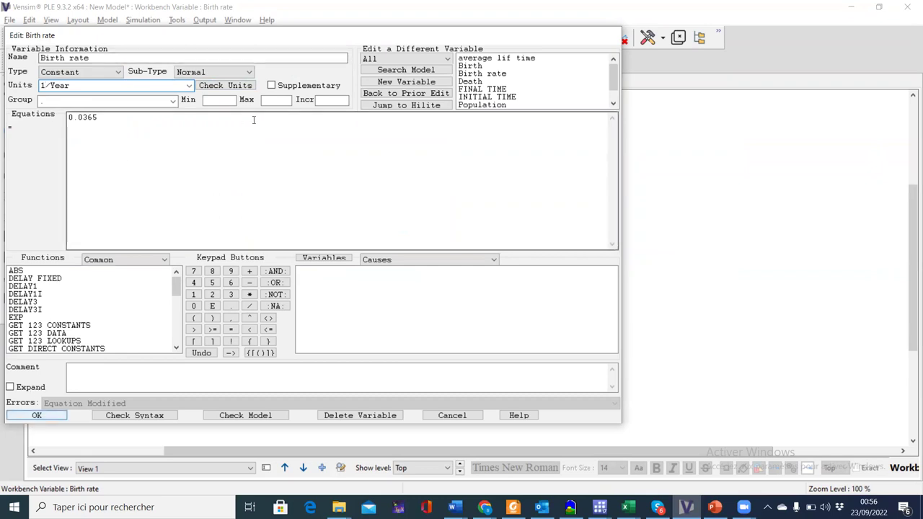
pyautogui.click(246, 86)
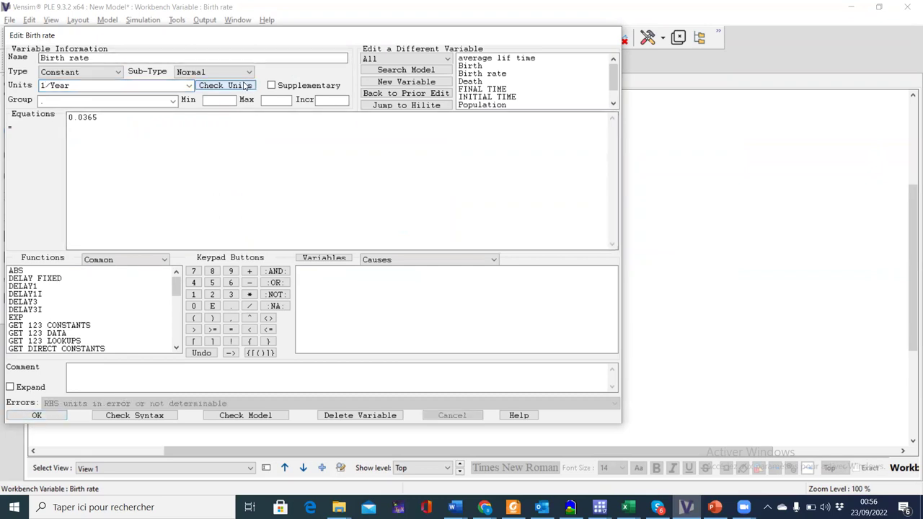
pyautogui.click(36, 415)
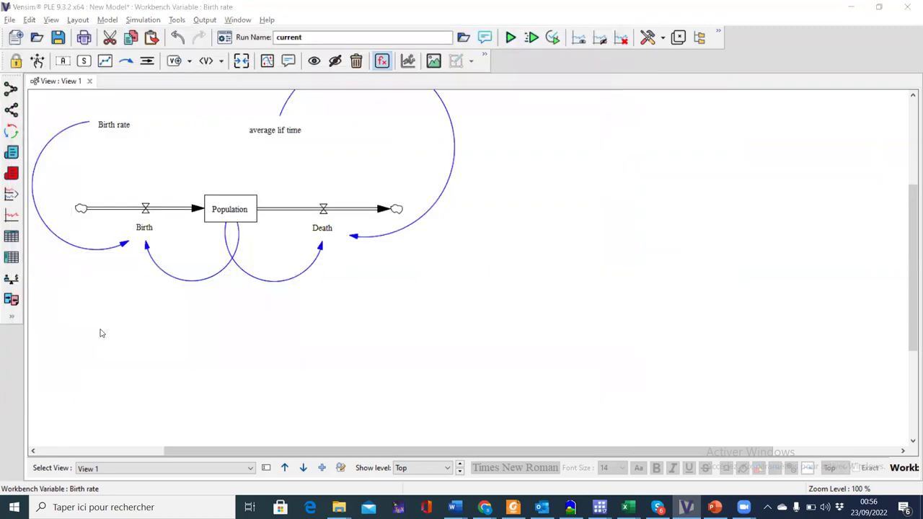
# Consult the next PowerPoint slide, return to Vensim and enter Population/ in the units of the Birth variable.
pyautogui.hotkey('alt', 'Tab')
pyautogui.press('Down')
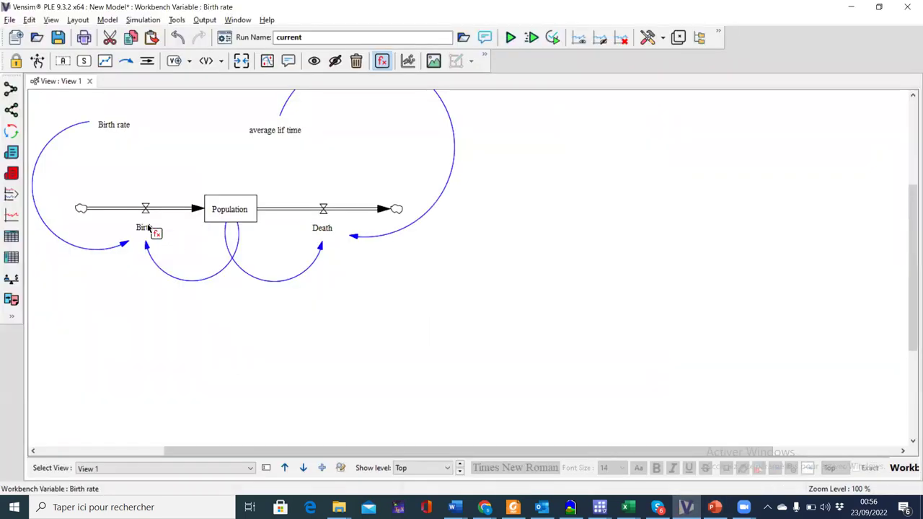
pyautogui.click(147, 227)
pyautogui.click(147, 228)
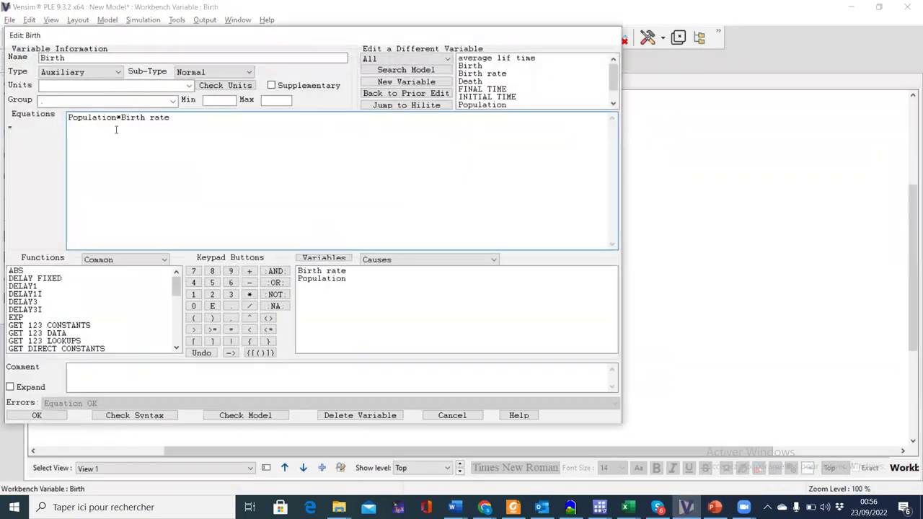
pyautogui.click(115, 86)
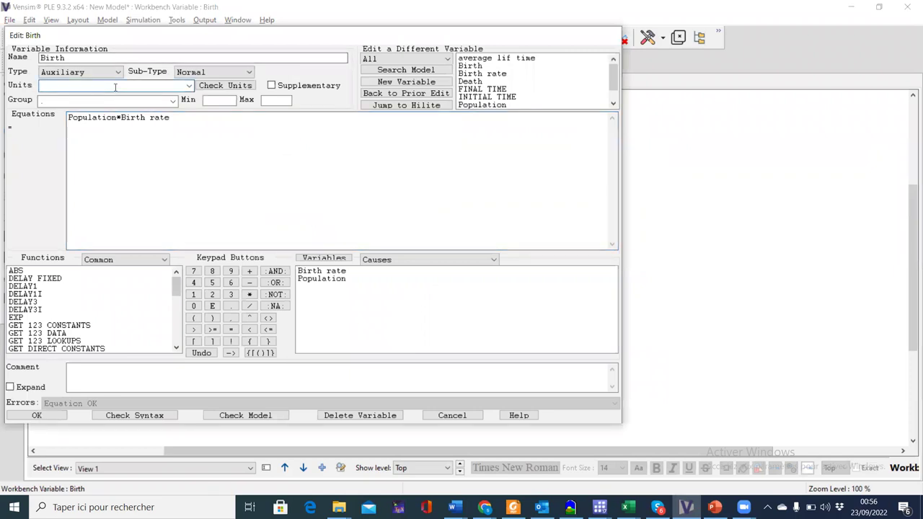
pyautogui.click(190, 86)
pyautogui.click(142, 83)
pyautogui.write('Po')
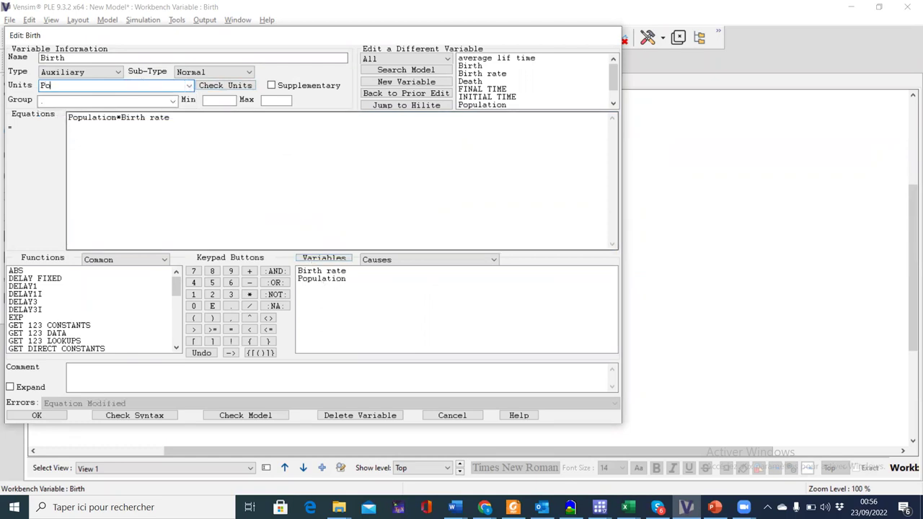
pyautogui.write('pulation/')
pyautogui.click(189, 85)
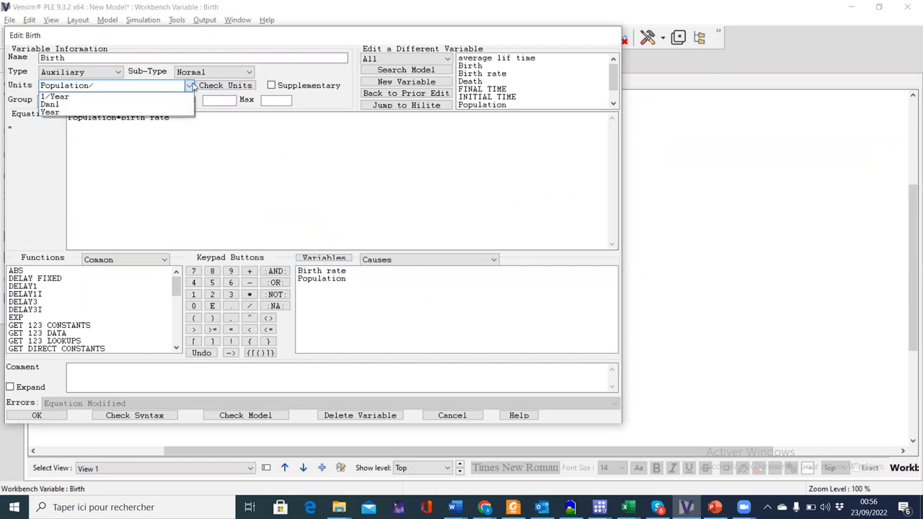
pyautogui.click(140, 85)
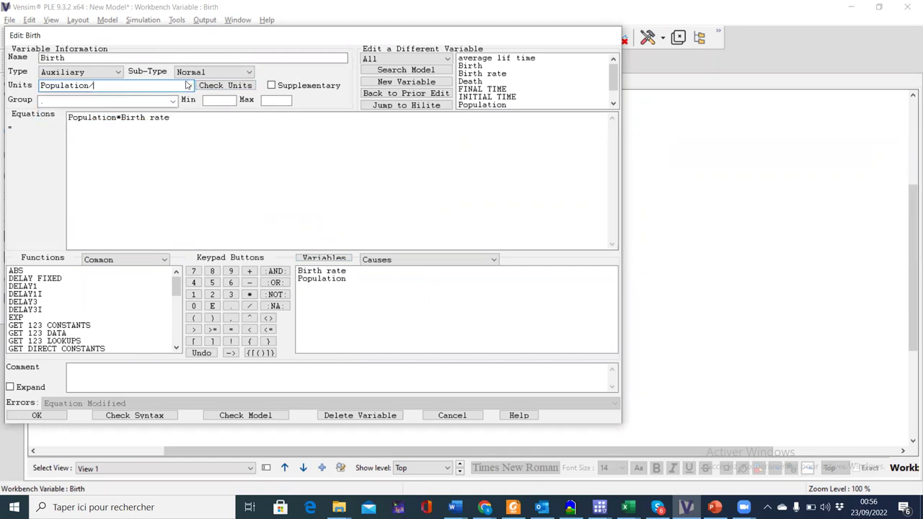
# Complete the Birth variable's units as Population/Year by placing the copied Population/ before the existing unit Year, and confirm.
pyautogui.moveTo(94, 86); pyautogui.dragTo(4, 84)
pyautogui.hotkey('ctrl', 'c')
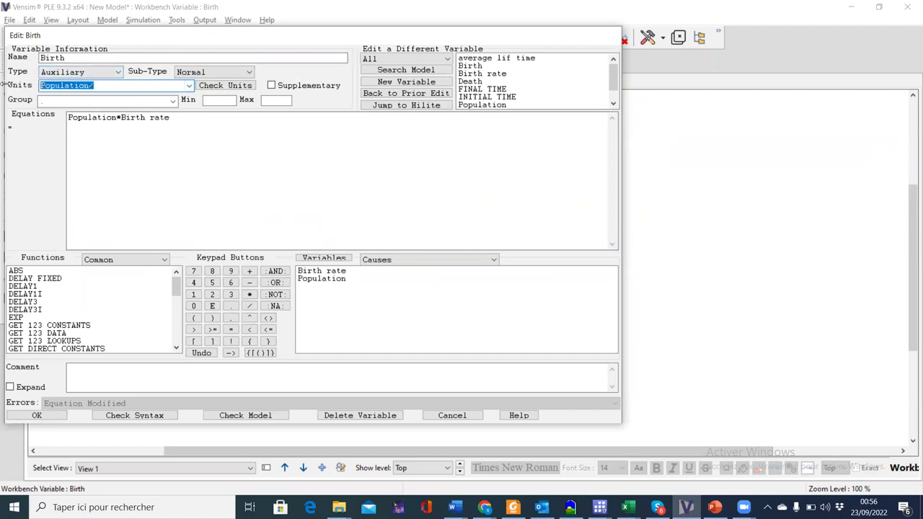
pyautogui.press('BackSpace')
pyautogui.click(189, 85)
pyautogui.click(81, 112)
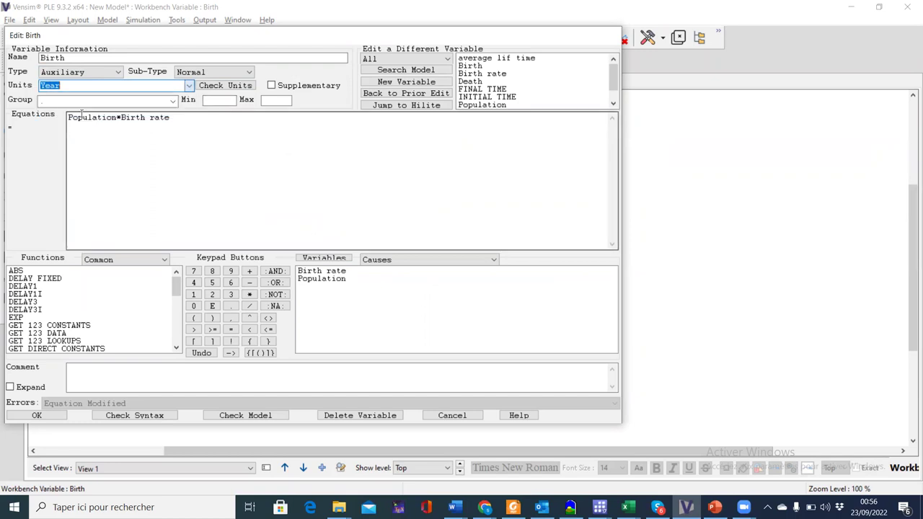
pyautogui.click(69, 85)
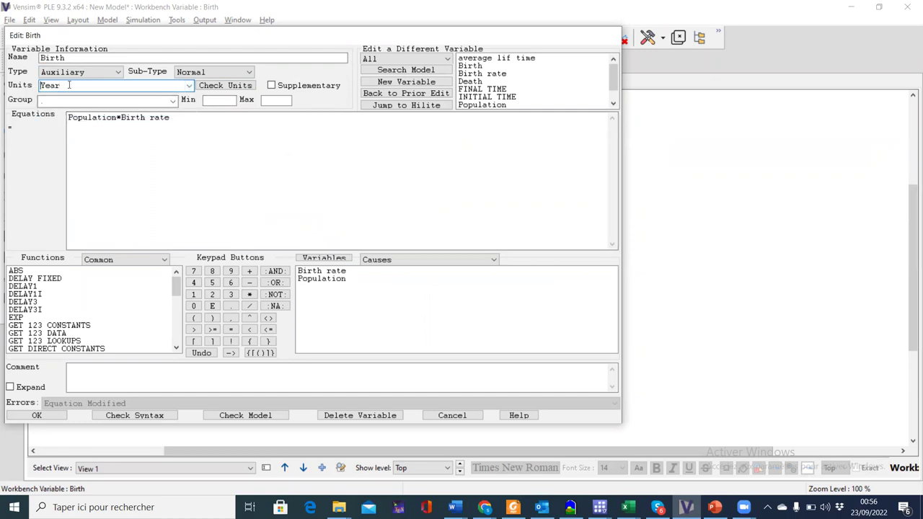
pyautogui.press('Home')
pyautogui.hotkey('ctrl', 'v')
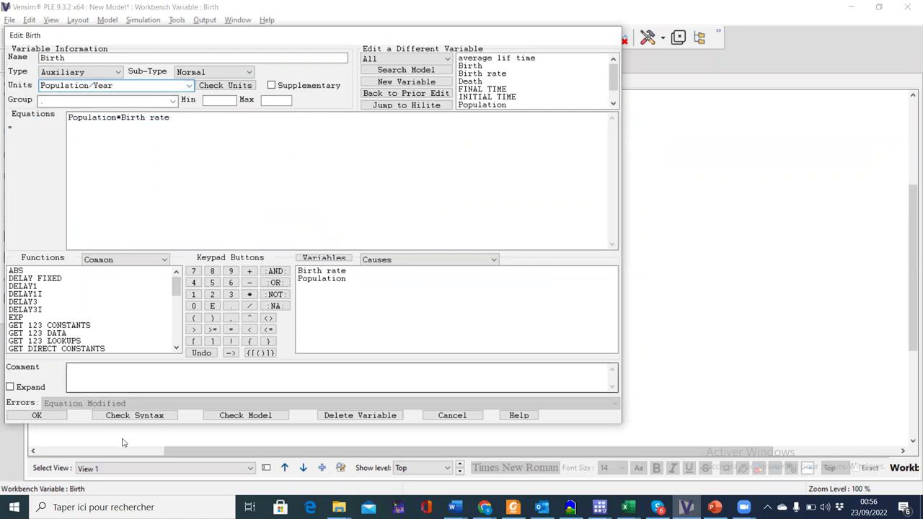
pyautogui.click(37, 416)
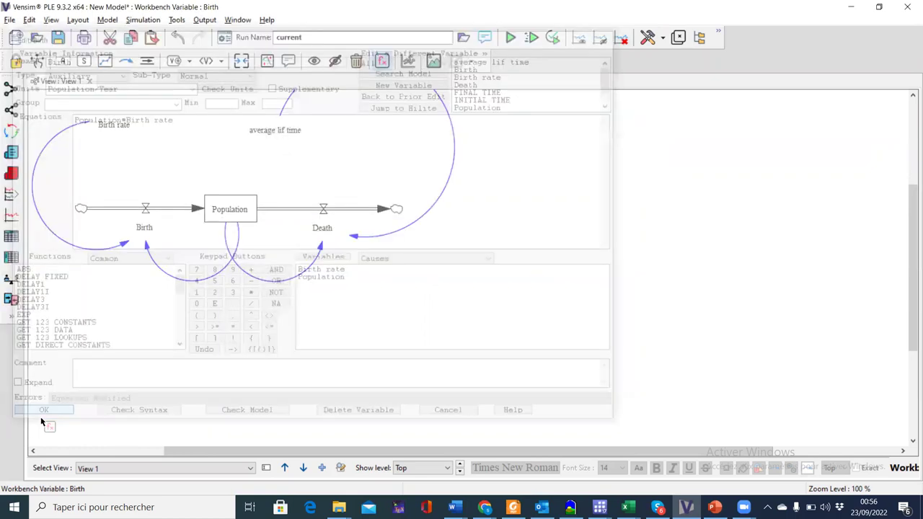
# Consult slide 88 in PowerPoint, return to Vensim, and set the Population variable's units to Population.
pyautogui.hotkey('alt', 'Tab')
pyautogui.press('Down')
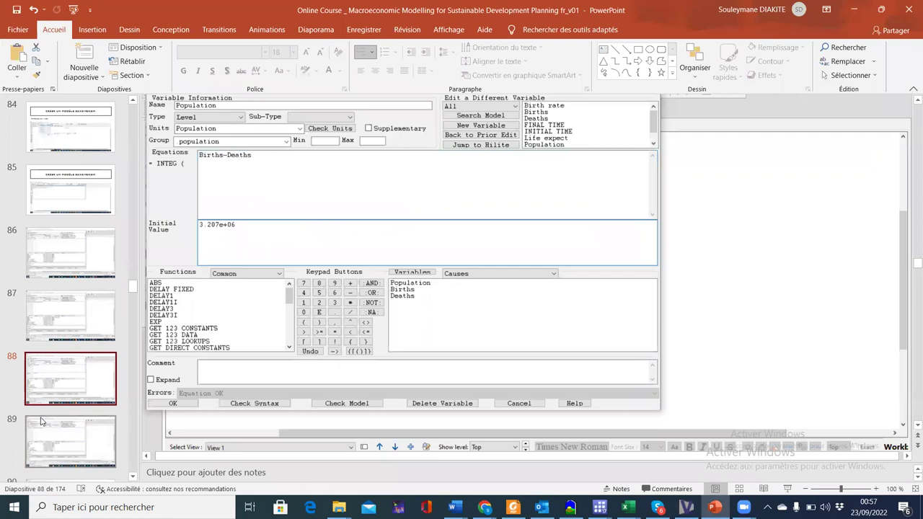
pyautogui.hotkey('alt', 'Tab')
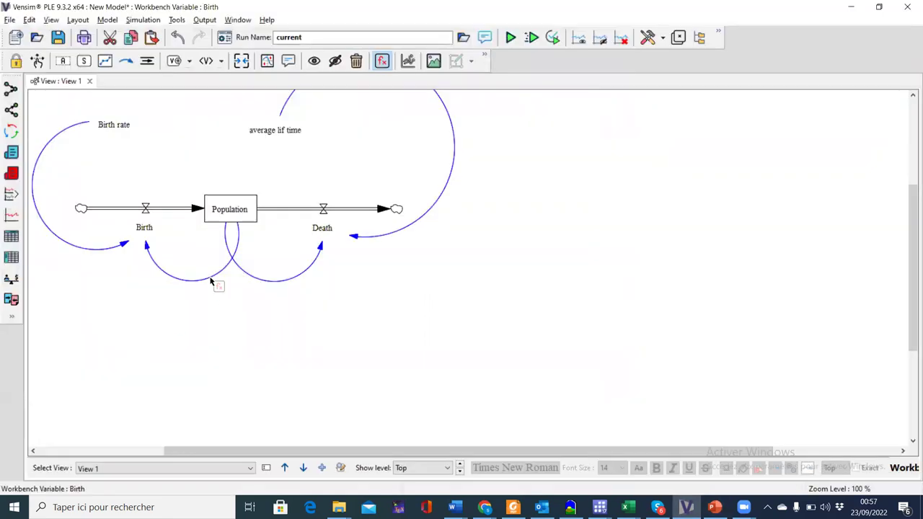
pyautogui.click(210, 213)
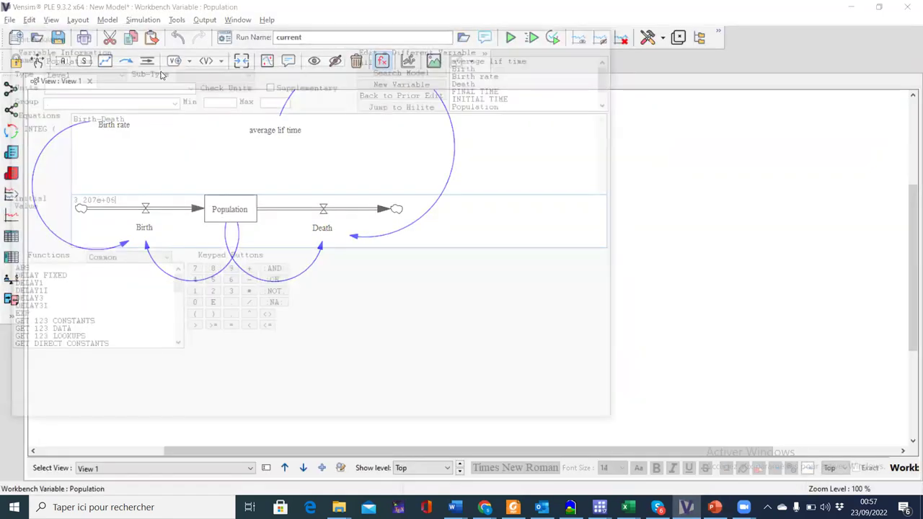
pyautogui.click(160, 84)
pyautogui.write('Population')
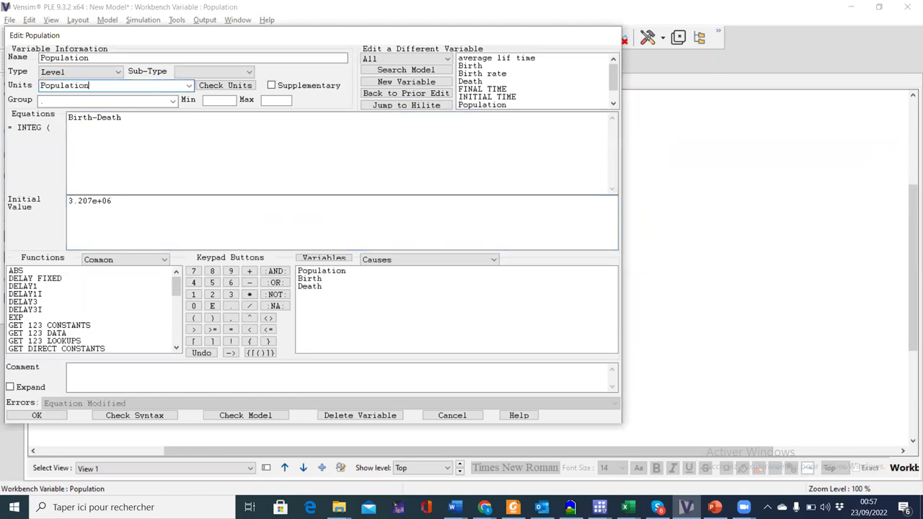
pyautogui.click(48, 417)
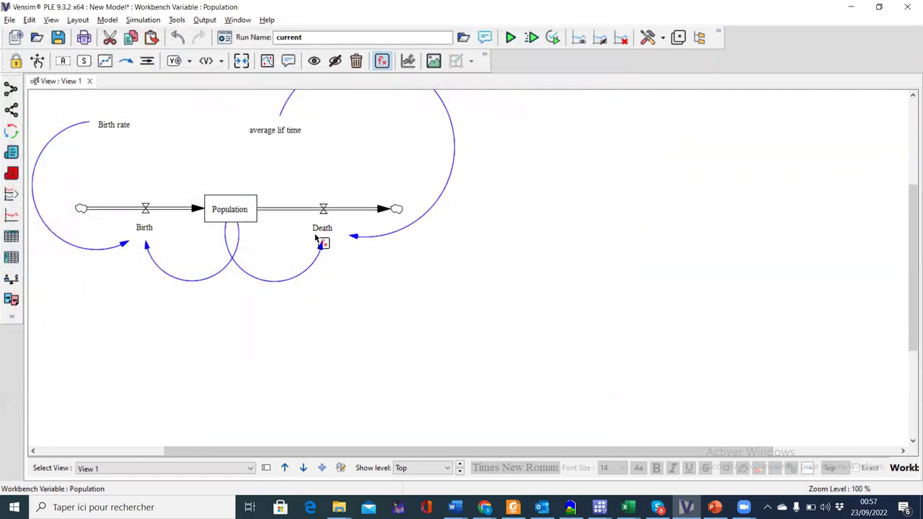
# Consult slide 89 in PowerPoint, return to Vensim, and set the Death variable's units to Population/Year.
pyautogui.hotkey('alt', 'Tab')
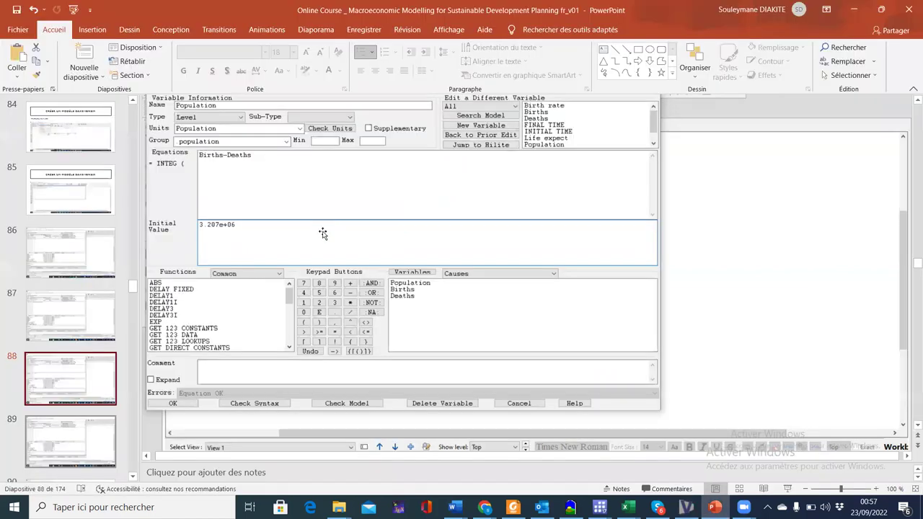
pyautogui.scroll(-1, 322, 233)
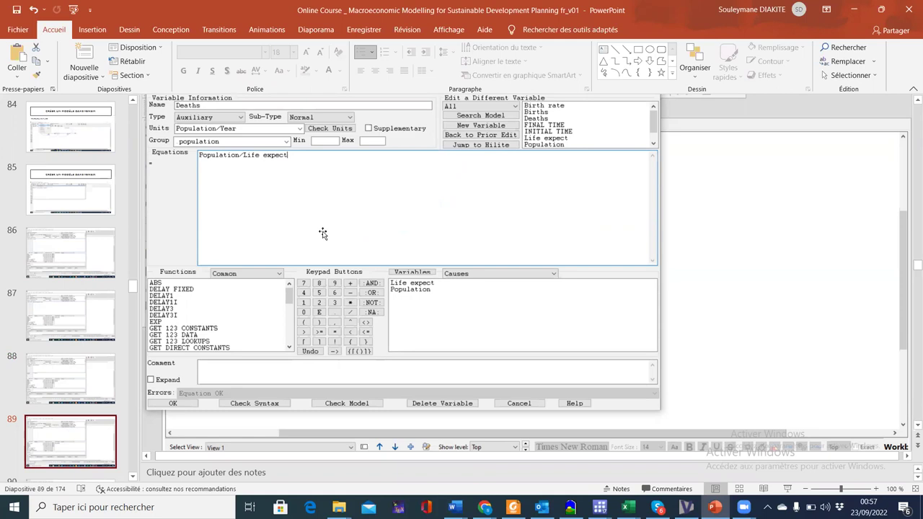
pyautogui.hotkey('alt', 'Tab')
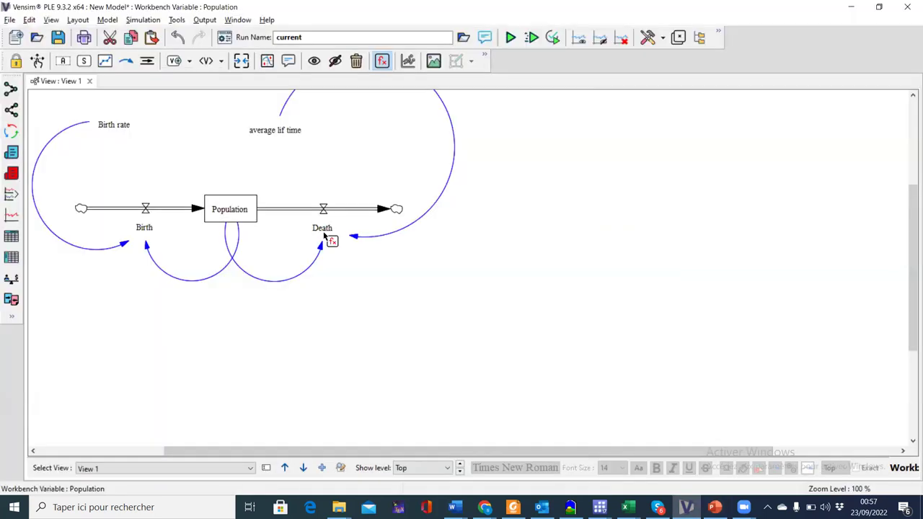
pyautogui.click(328, 227)
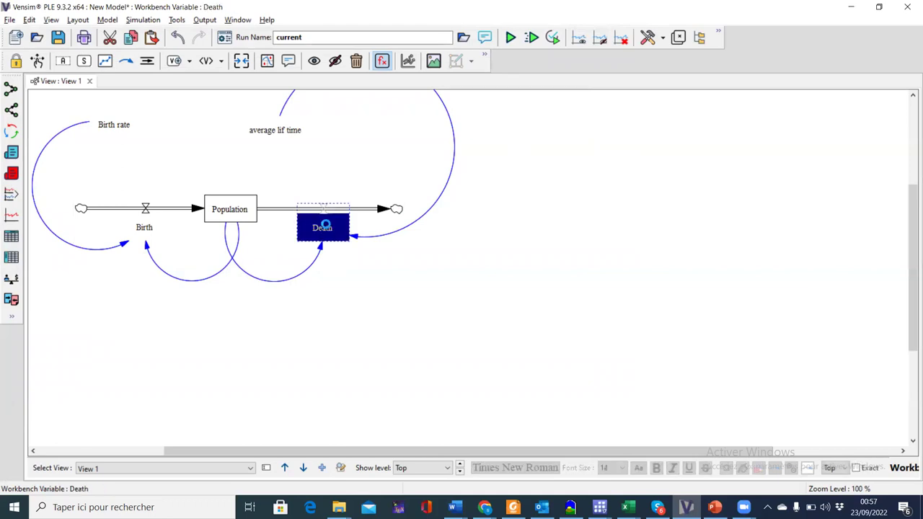
pyautogui.click(94, 85)
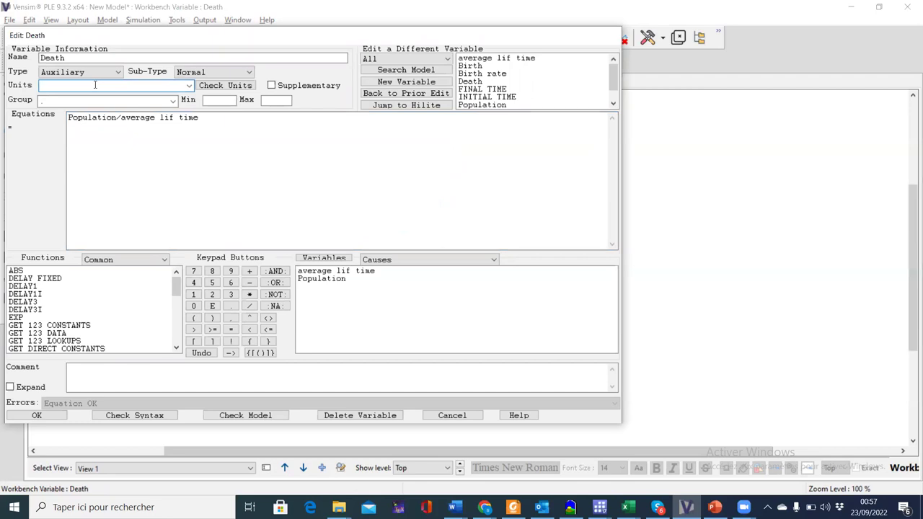
pyautogui.write('Population')
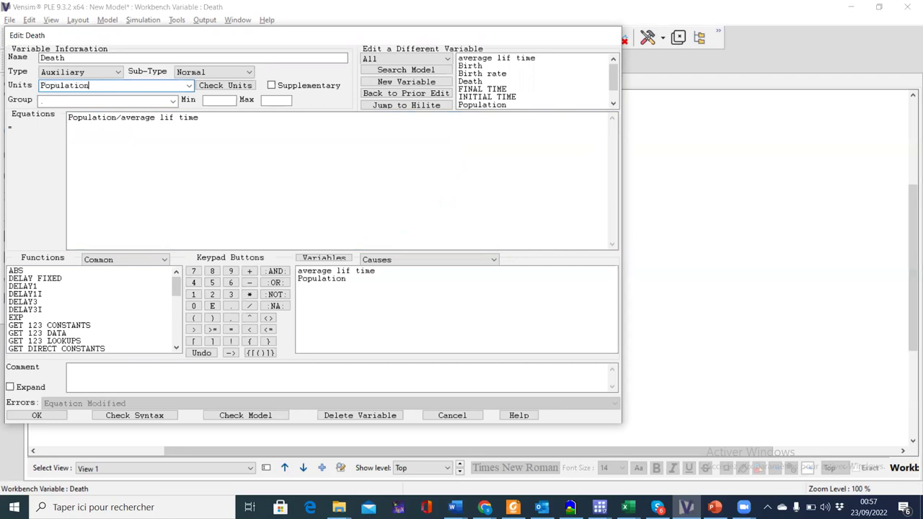
pyautogui.click(189, 86)
pyautogui.click(112, 120)
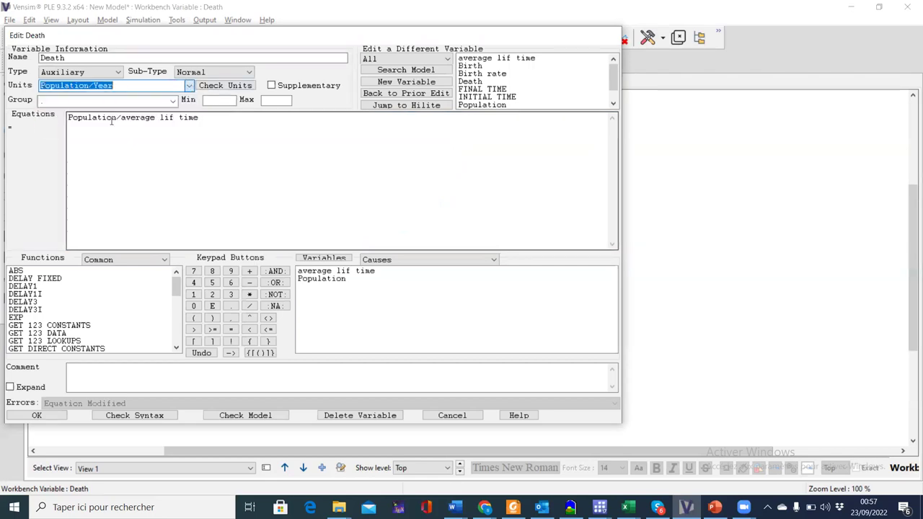
pyautogui.click(42, 417)
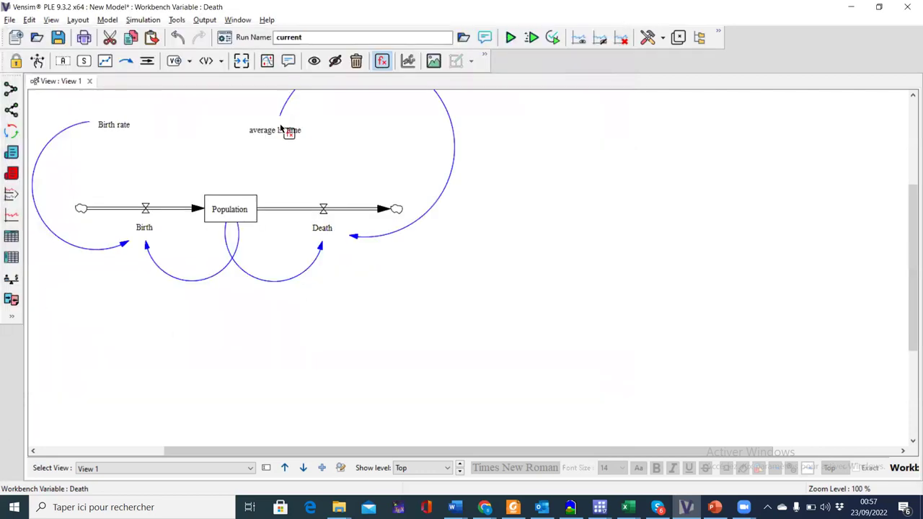
# Set the average lif time variable's units to Year and confirm the variable.
pyautogui.click(281, 127)
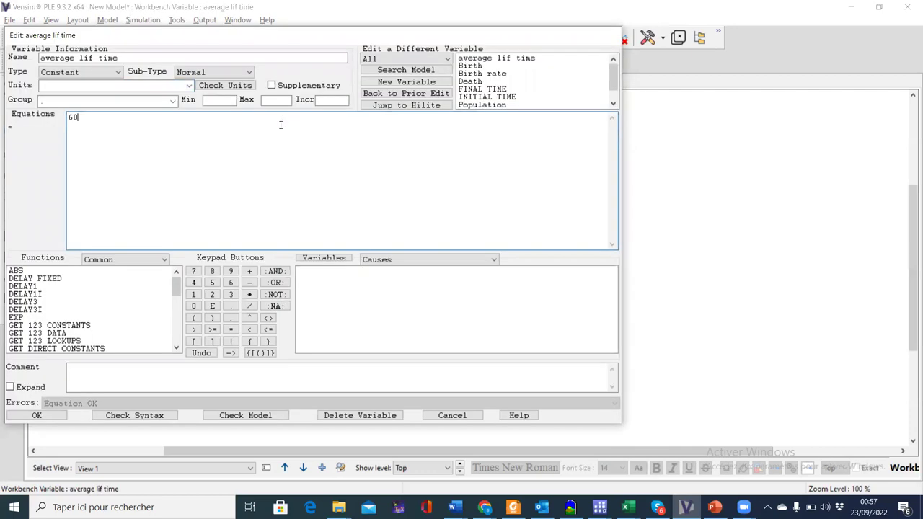
pyautogui.click(189, 85)
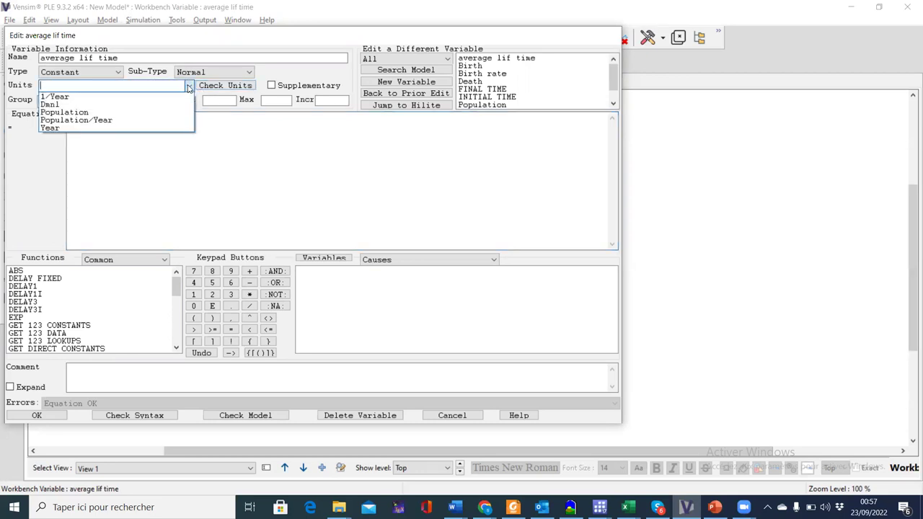
pyautogui.click(67, 128)
pyautogui.click(85, 85)
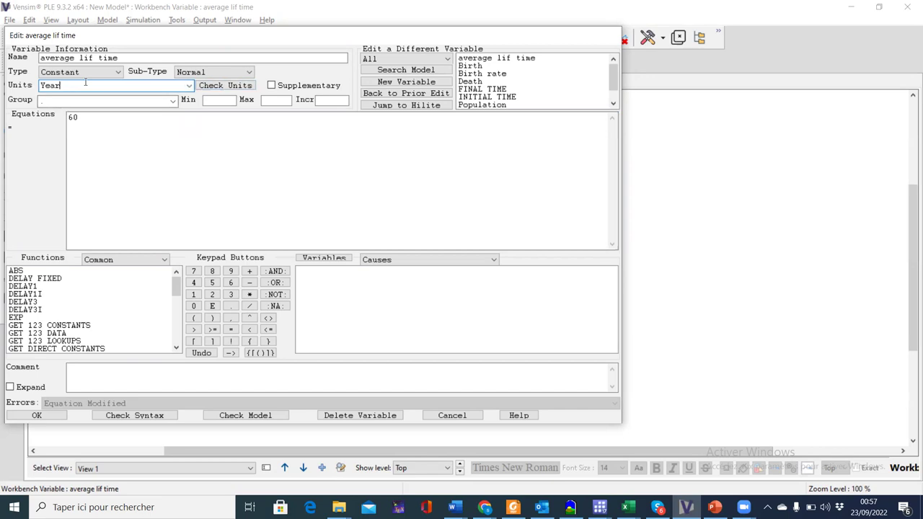
pyautogui.click(36, 416)
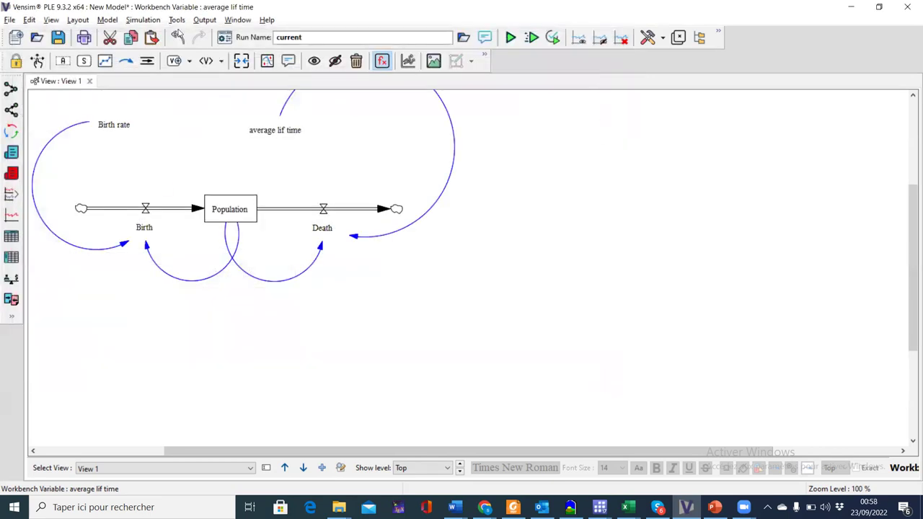
# Run the units check on the whole population model and dismiss its message.
pyautogui.click(109, 20)
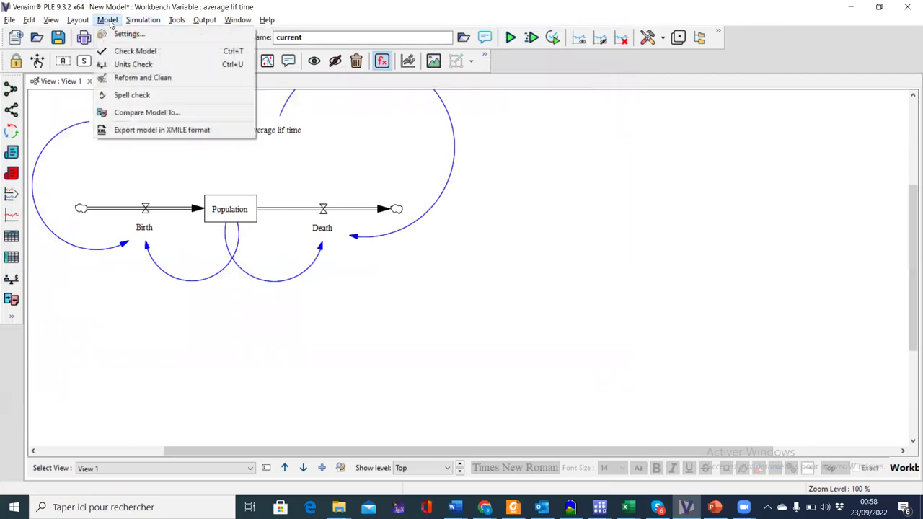
pyautogui.click(137, 70)
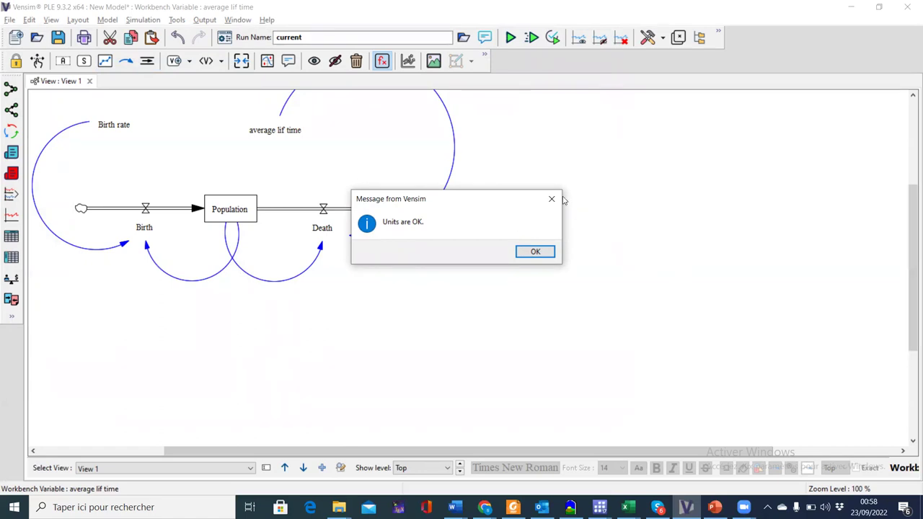
pyautogui.click(535, 251)
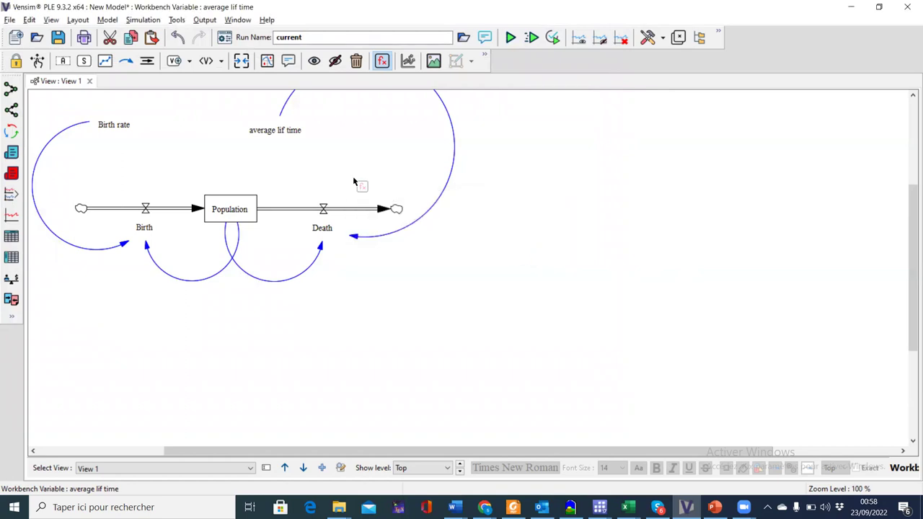
# Review the units and equations of the Birth rate, average lif time and Population variables.
pyautogui.click(108, 126)
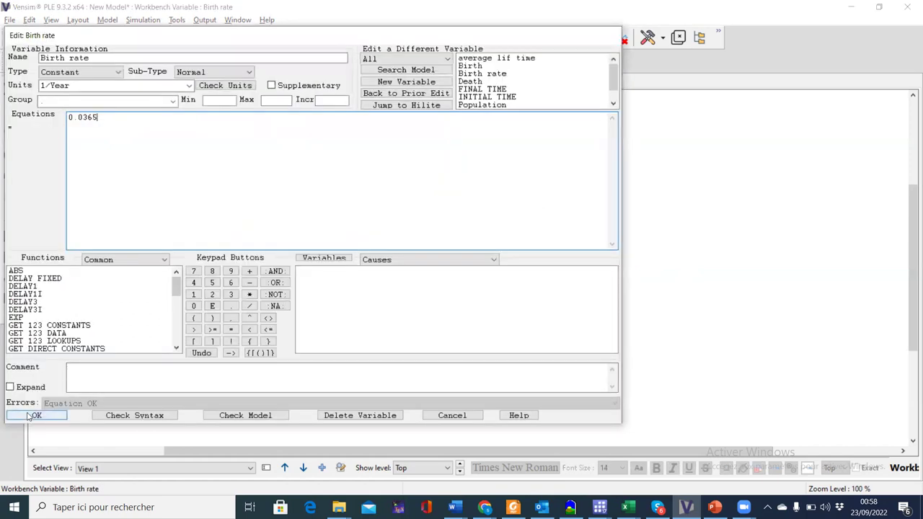
pyautogui.click(35, 416)
pyautogui.click(268, 131)
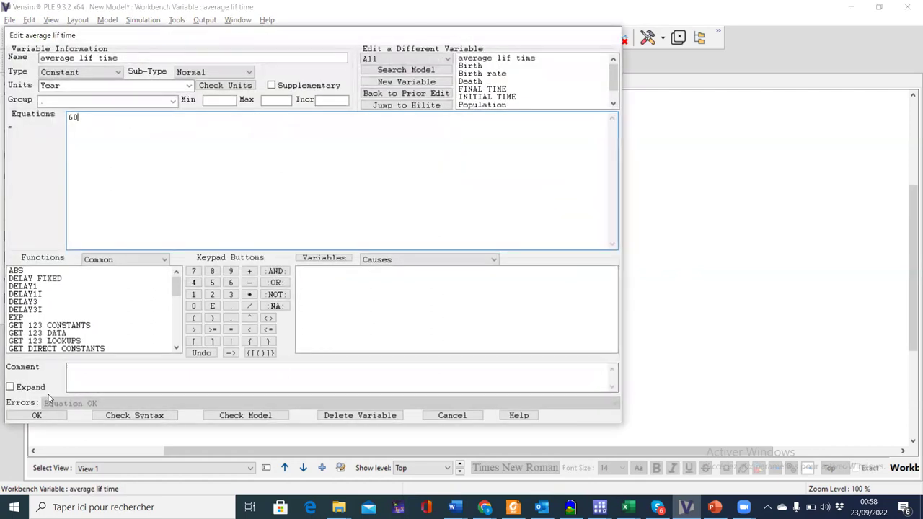
pyautogui.click(36, 416)
pyautogui.click(221, 209)
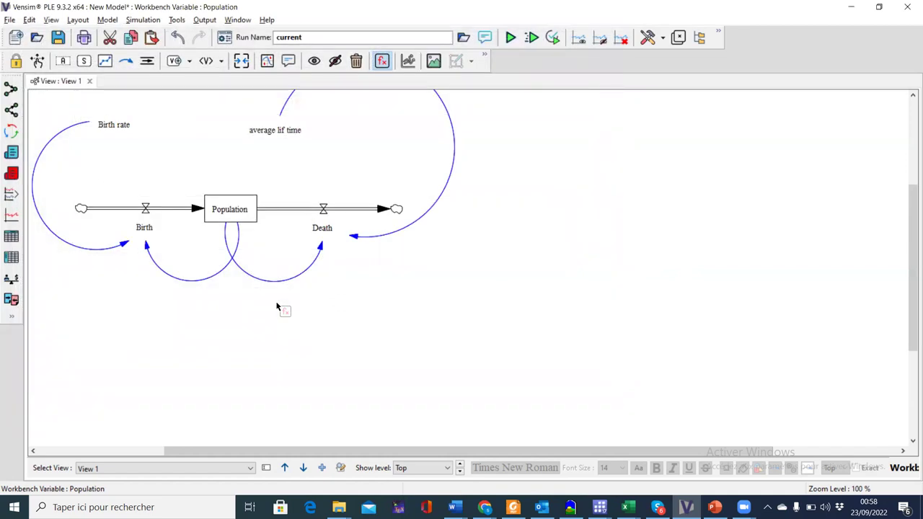
# Switch to PowerPoint and go through the slides up to slide 94, reading the instructions for executing the model.
pyautogui.hotkey('alt', 'Tab')
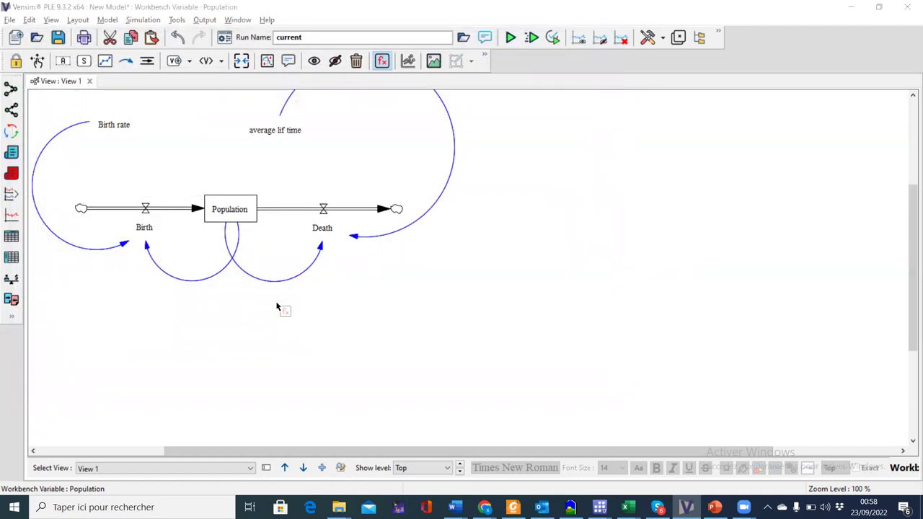
pyautogui.press('Down')
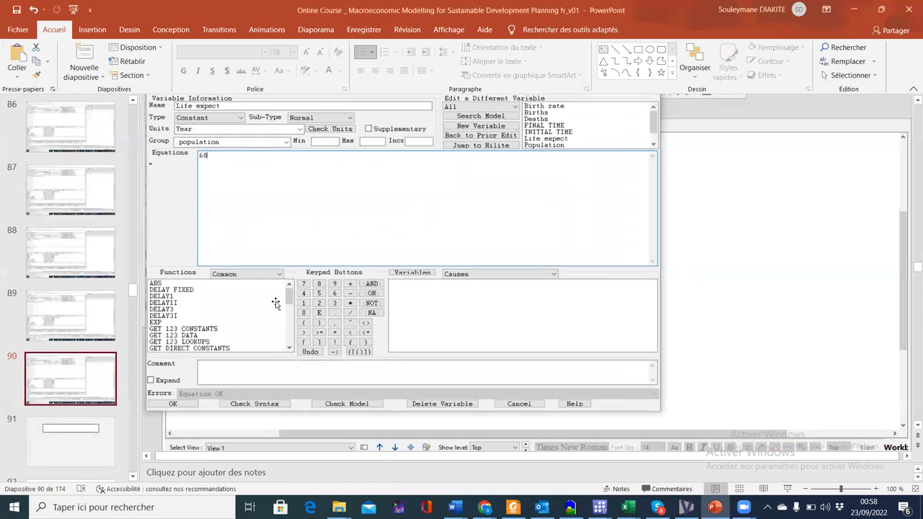
pyautogui.press('Down')
pyautogui.press('Down')
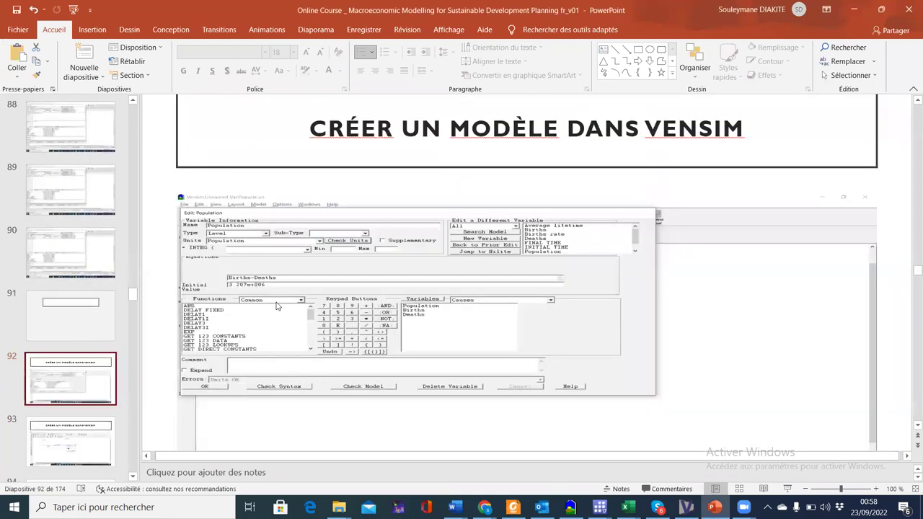
pyautogui.press('Down')
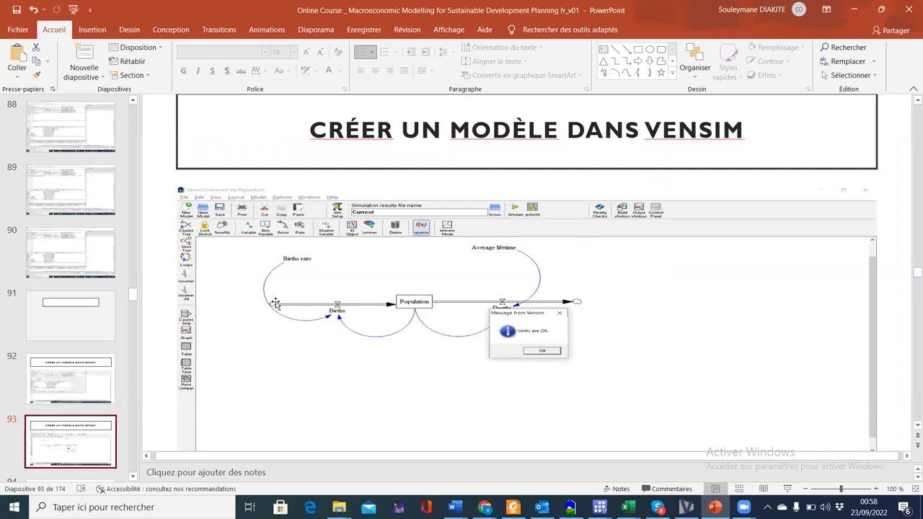
pyautogui.press('Down')
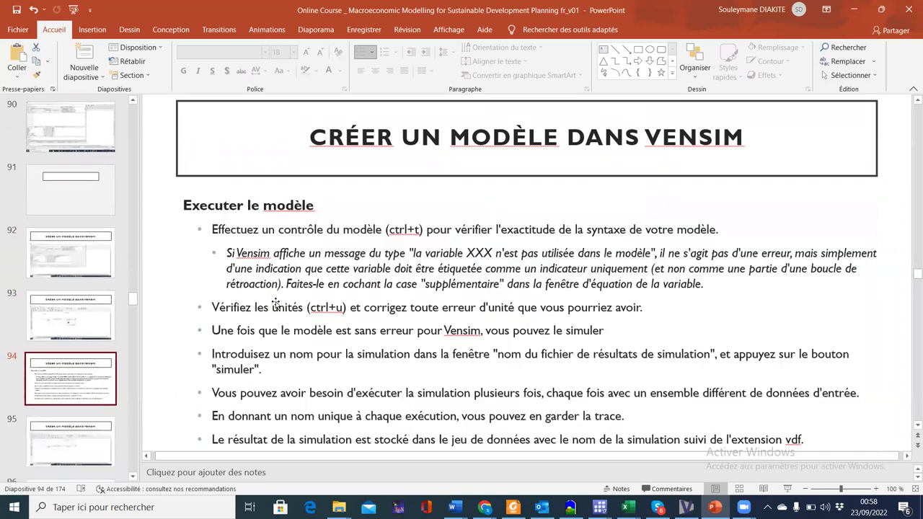
# Return to Vensim, run the model check on the population model, and dismiss its message.
pyautogui.hotkey('alt', 'Tab')
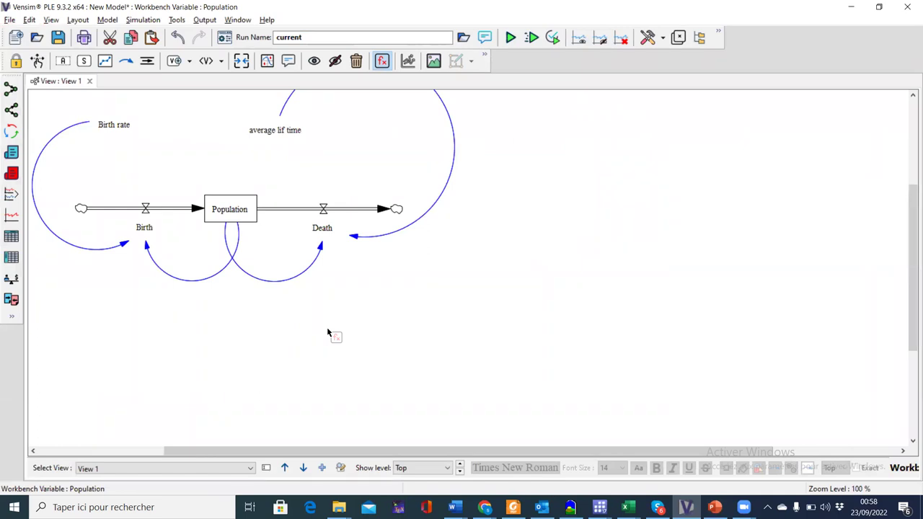
pyautogui.hotkey('alt', 'Tab')
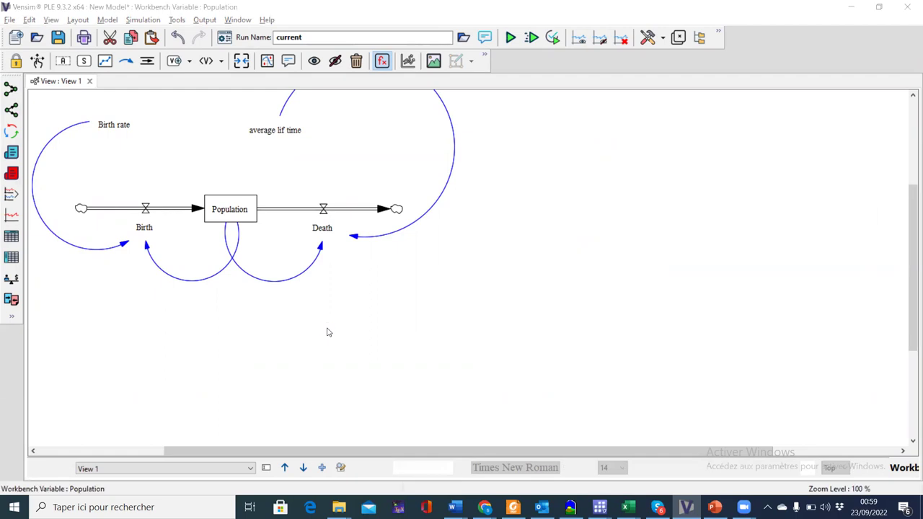
pyautogui.hotkey('alt', 'Tab')
pyautogui.hotkey('ctrl', 't')
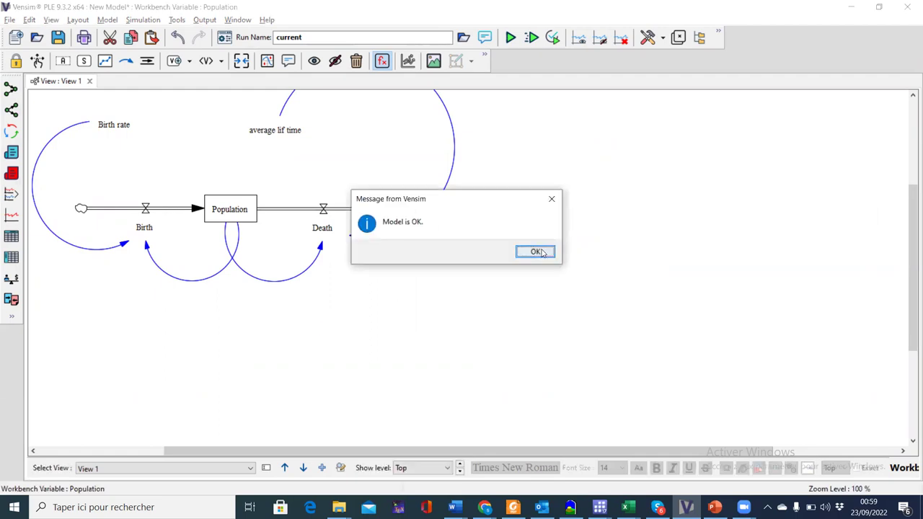
pyautogui.click(541, 253)
# Consult slide 94 in PowerPoint again, then run the model check and the units check in Vensim.
pyautogui.hotkey('alt', 'Tab')
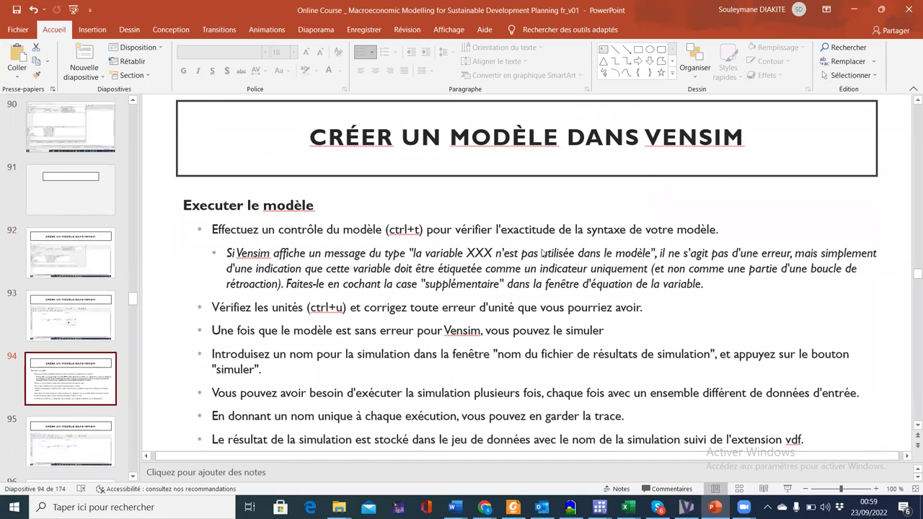
pyautogui.hotkey('alt', 'Tab')
pyautogui.hotkey('alt', 'Tab')
pyautogui.hotkey('alt', 'Tab')
pyautogui.hotkey('alt', 'Tab')
pyautogui.hotkey('alt', 'Tab')
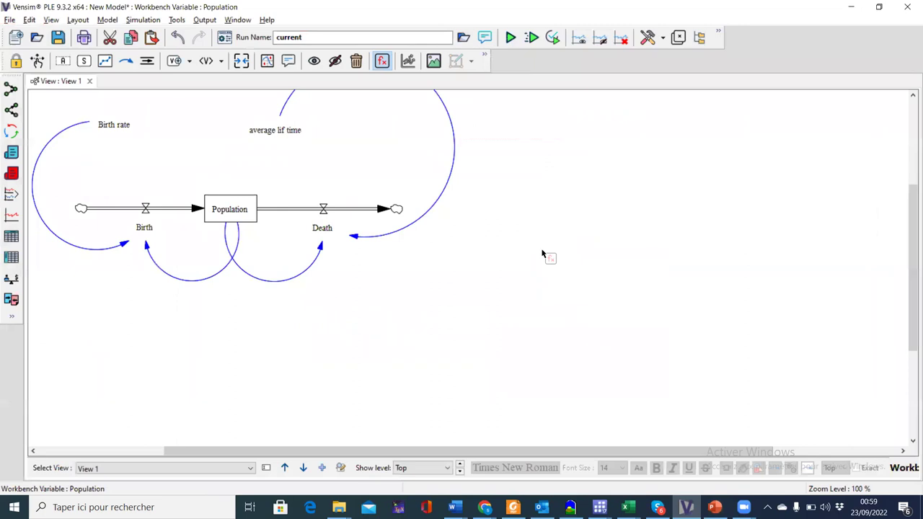
pyautogui.hotkey('ctrl', 't')
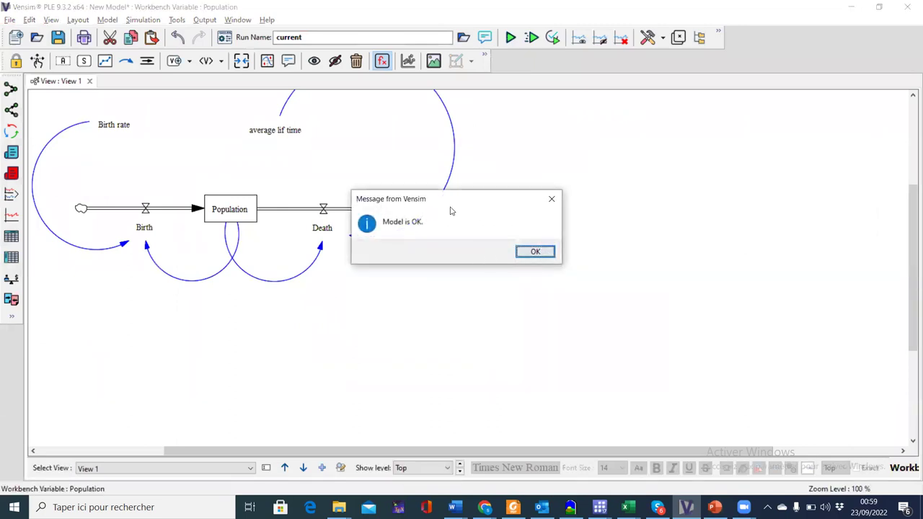
pyautogui.click(536, 251)
pyautogui.hotkey('ctrl', 'u')
pyautogui.click(542, 253)
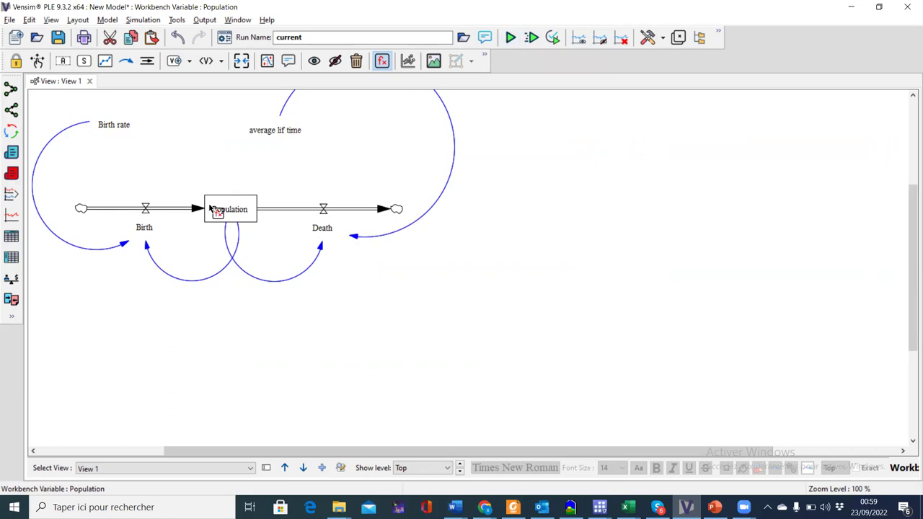
# Try to simulate the model, then review the Population variable's equation and initial value.
pyautogui.click(512, 37)
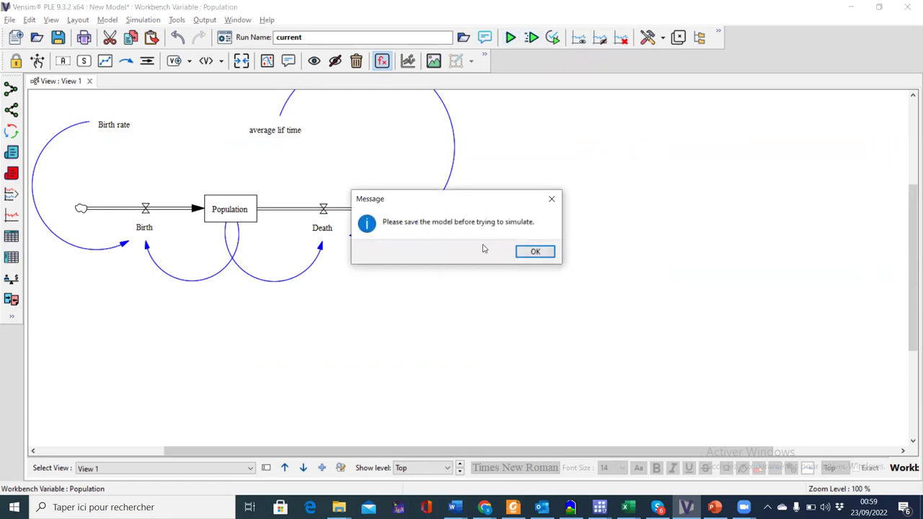
pyautogui.click(530, 252)
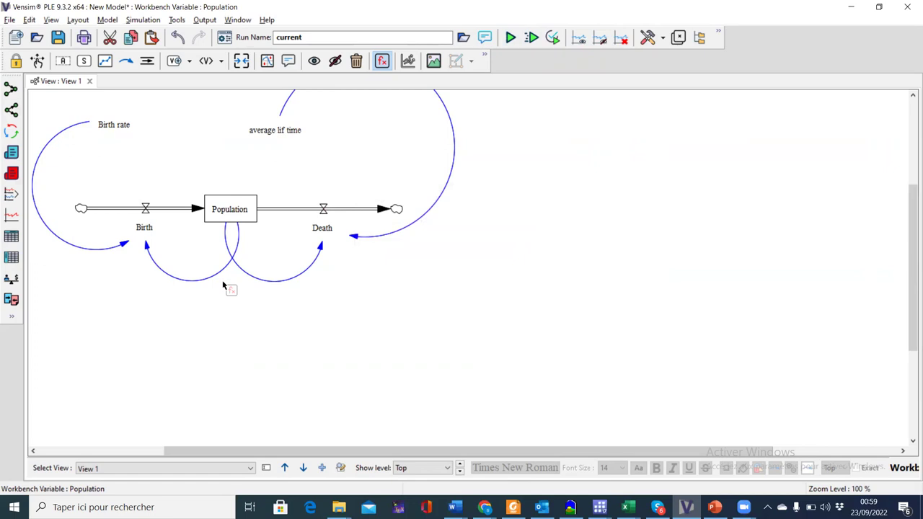
pyautogui.click(238, 209)
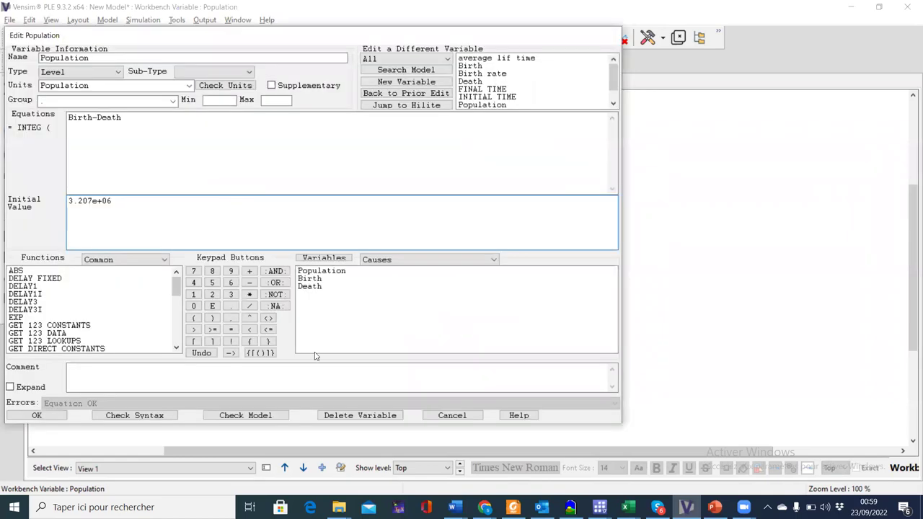
pyautogui.click(61, 415)
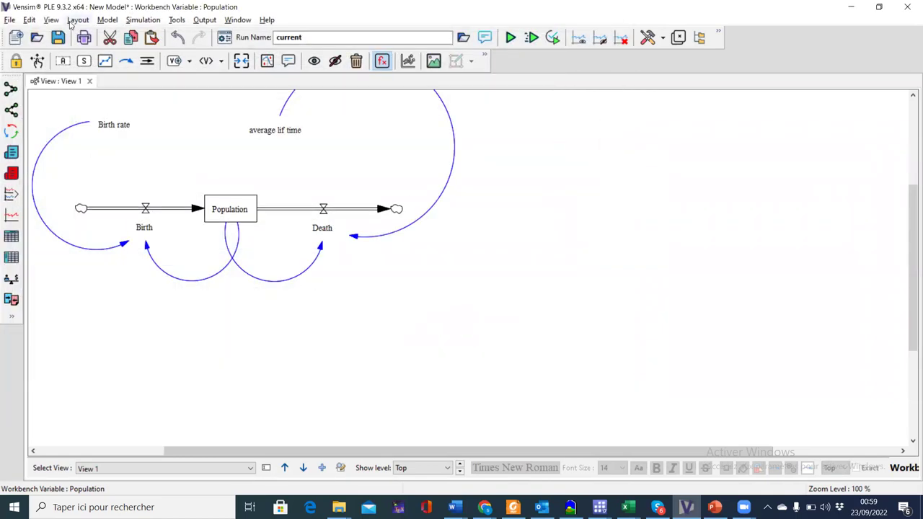
# Start saving the model and set the destination to the version_final folder, using the folder path copied from File Explorer.
pyautogui.click(59, 37)
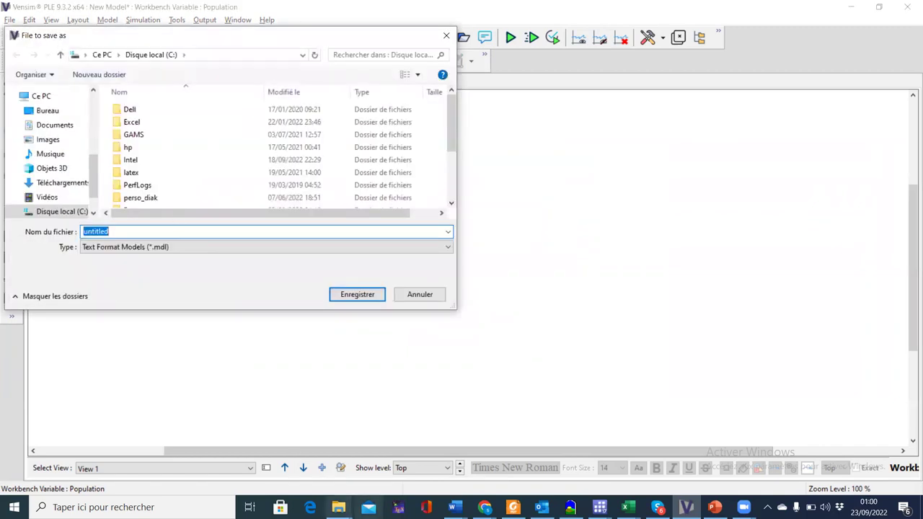
pyautogui.click(338, 507)
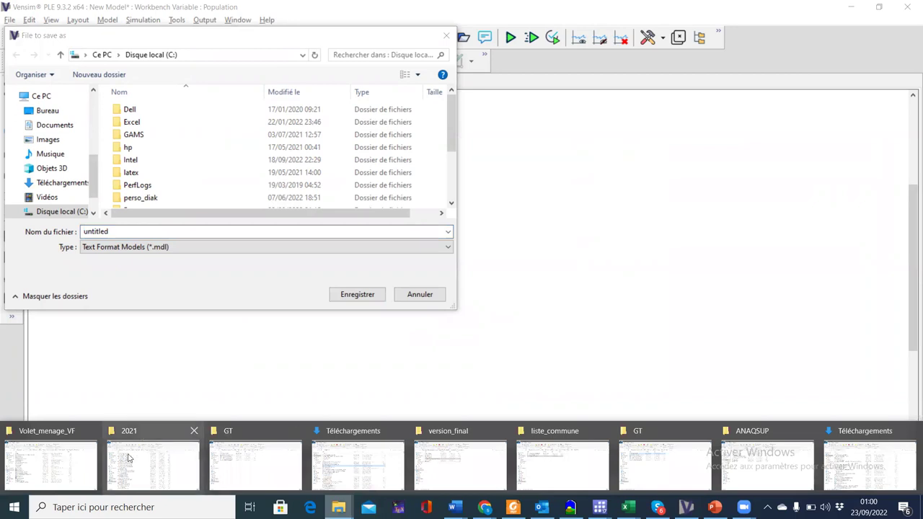
pyautogui.click(459, 447)
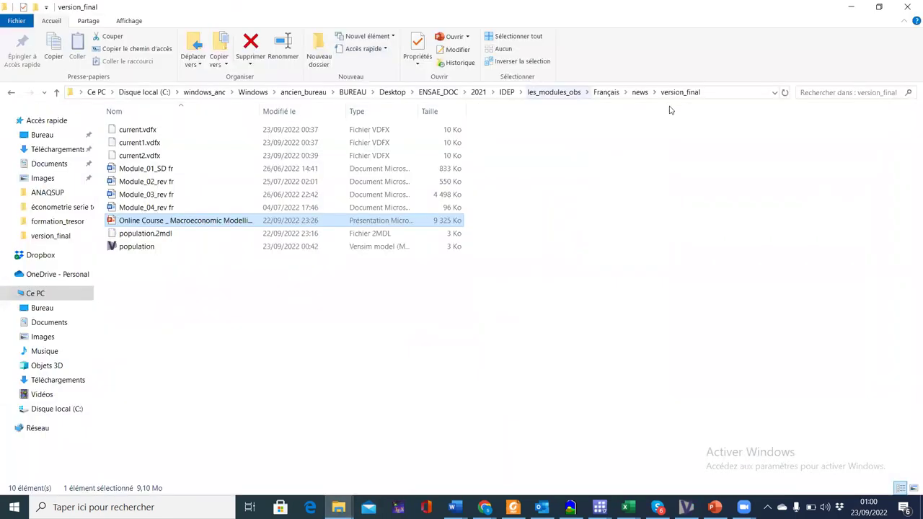
pyautogui.click(738, 92)
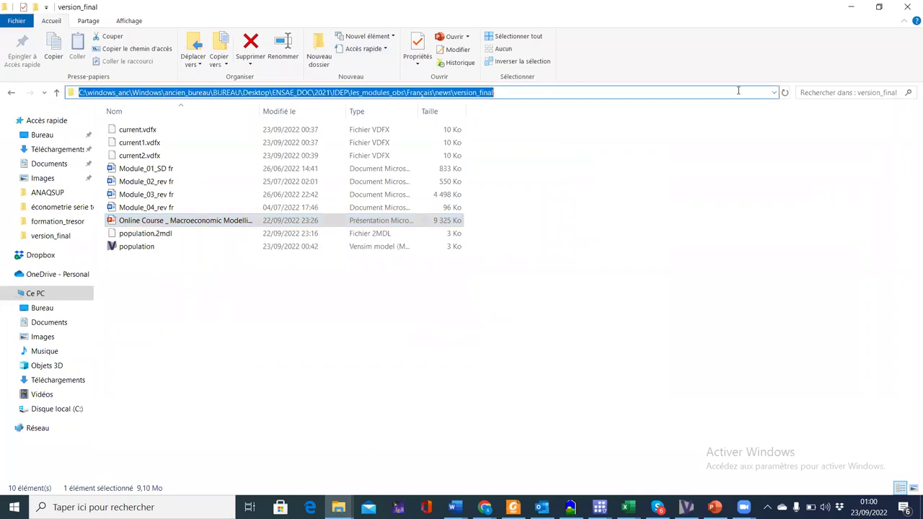
pyautogui.click(851, 7)
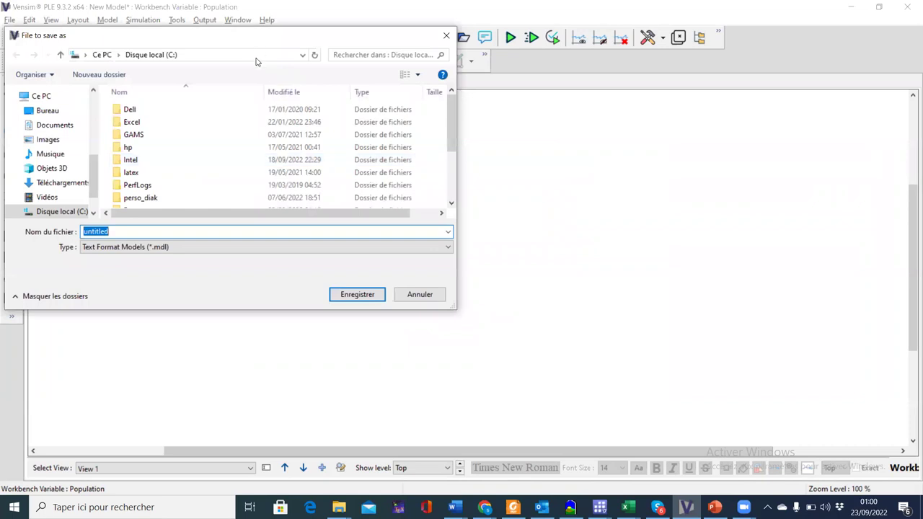
pyautogui.click(257, 57)
pyautogui.hotkey('ctrl', 'v')
pyautogui.press('Return')
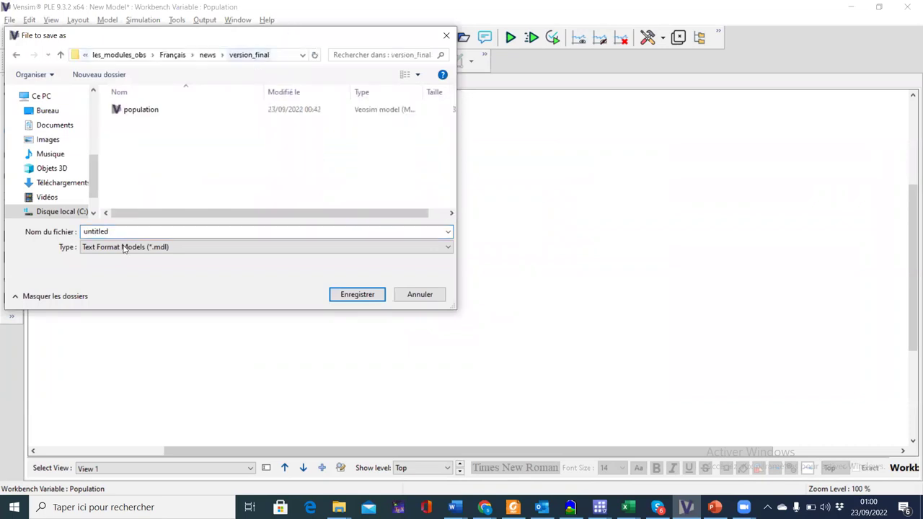
# Name the model file Population_exemple and save it in the text format model type (*.mdl).
pyautogui.doubleClick(126, 231)
pyautogui.write('Popul')
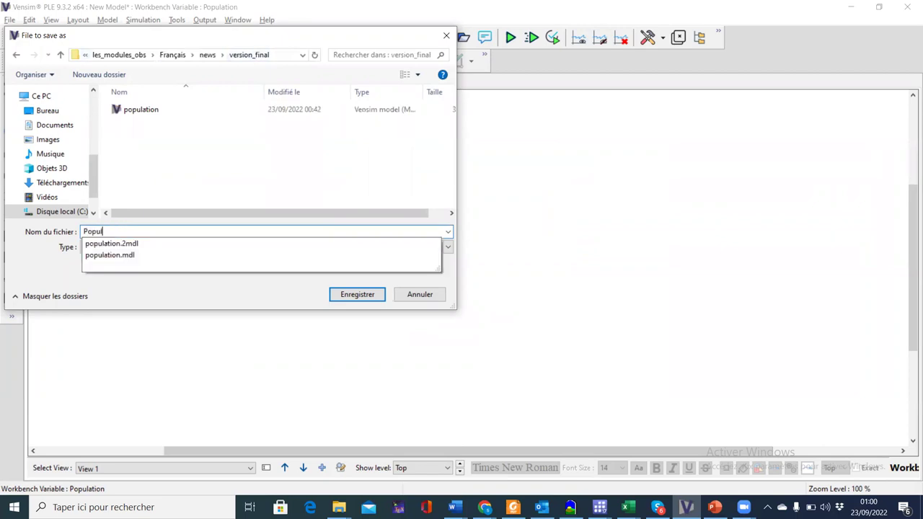
pyautogui.write('ation_ex')
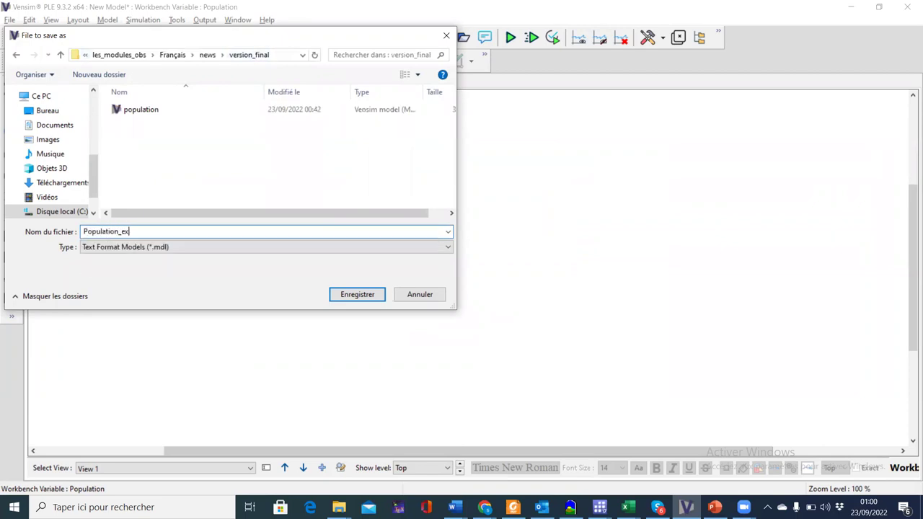
pyautogui.write('emple')
pyautogui.click(357, 295)
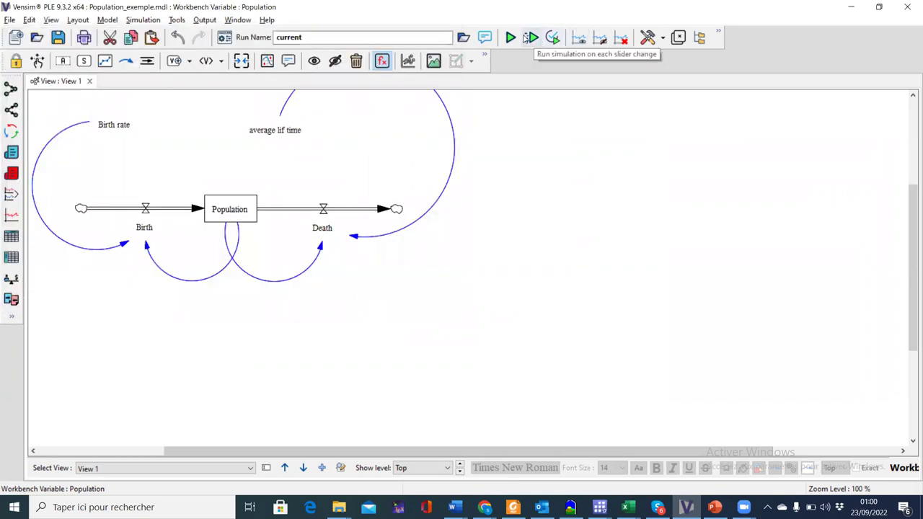
# Simulate the model, overwriting the existing current dataset, and graph the Population variable to inspect its curve around 2021.
pyautogui.click(511, 37)
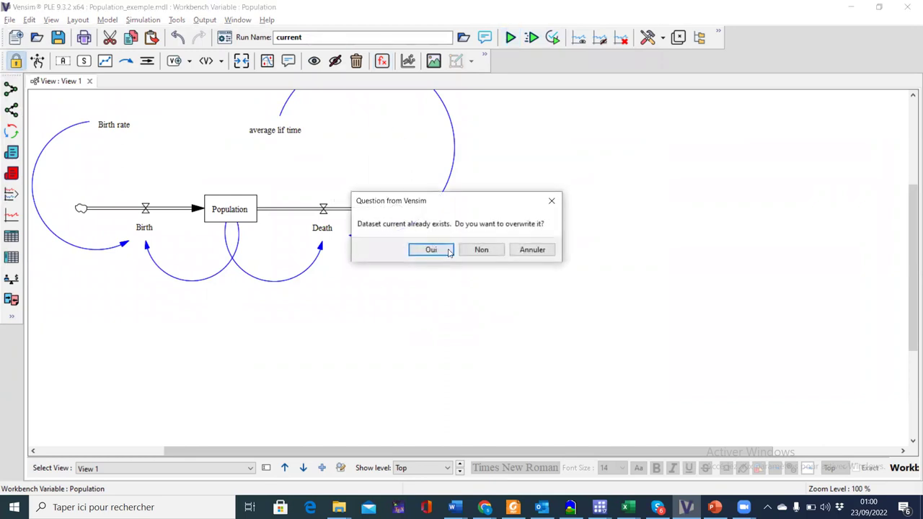
pyautogui.click(434, 250)
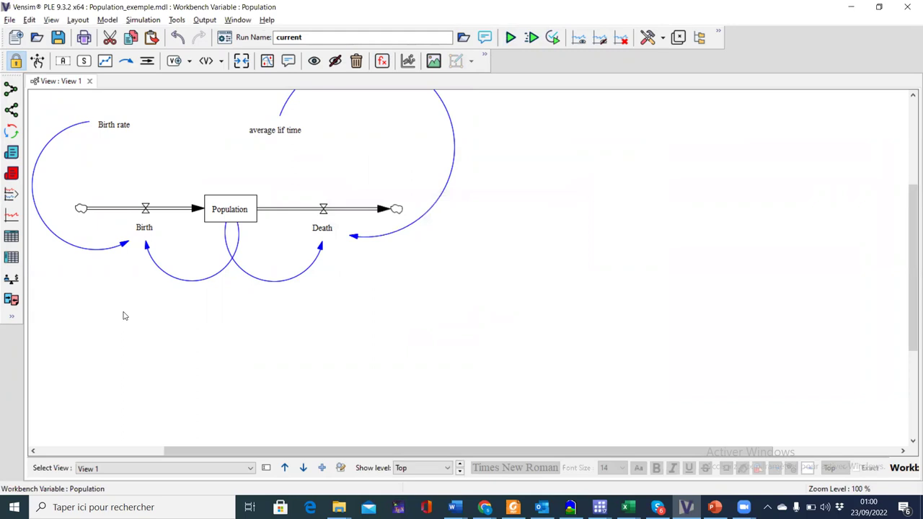
pyautogui.click(225, 220)
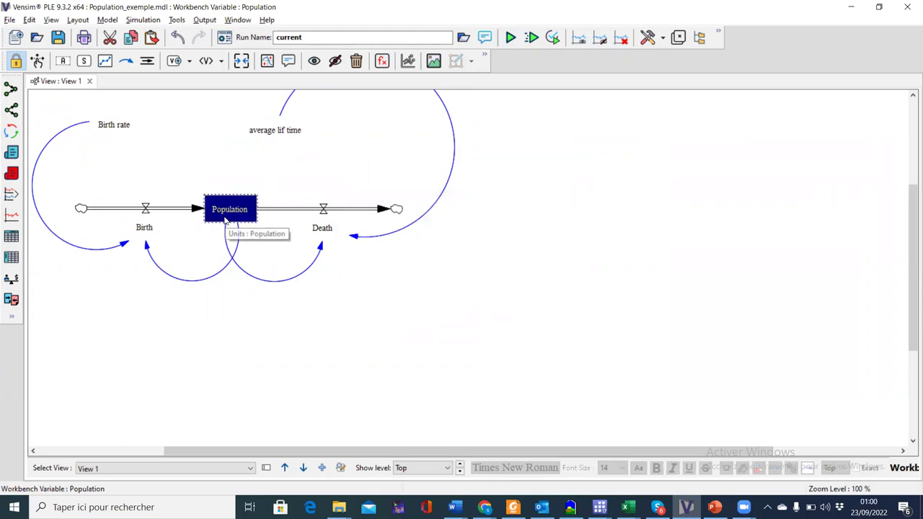
pyautogui.click(11, 216)
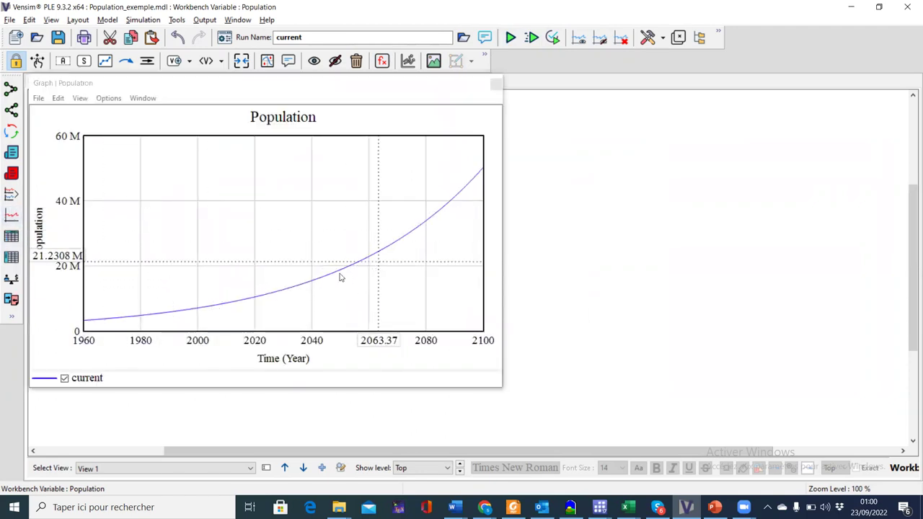
pyautogui.click(259, 301)
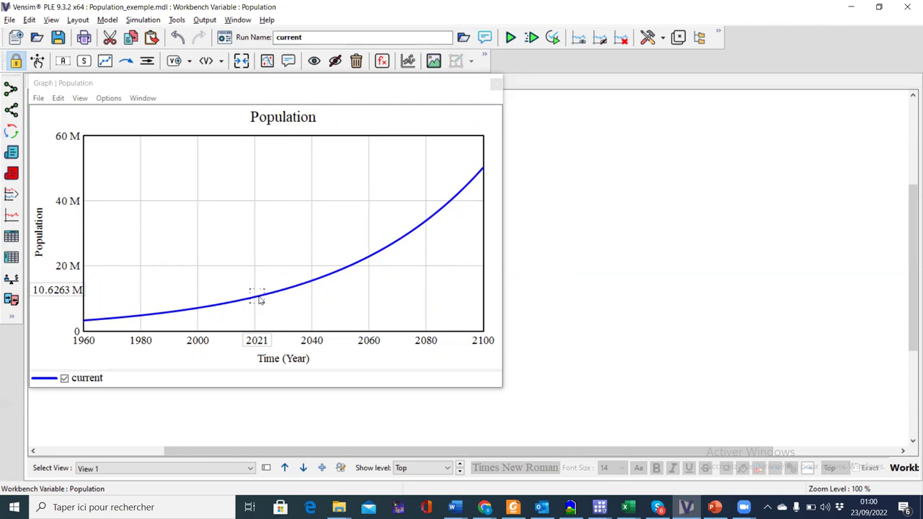
pyautogui.moveTo(261, 301); pyautogui.dragTo(137, 324)
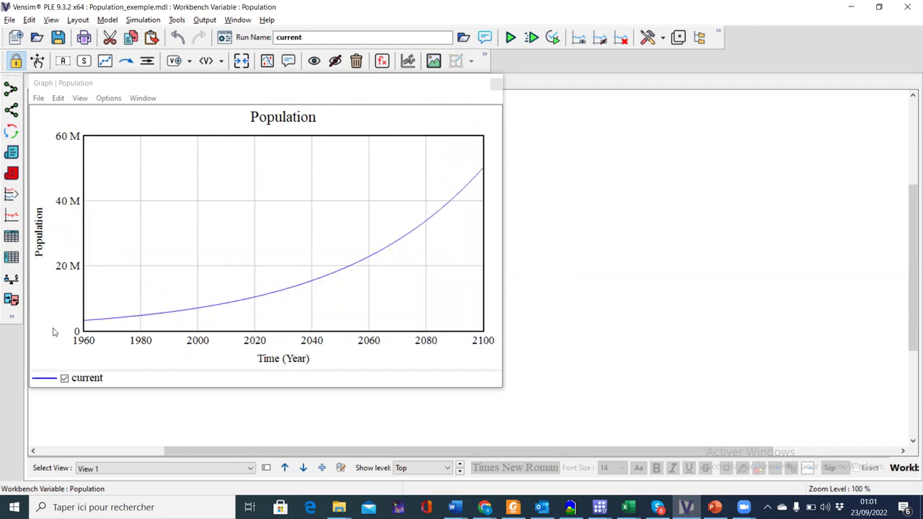
# View the yearly Population results in a vertical and a horizontal table, and close both tables.
pyautogui.click(12, 258)
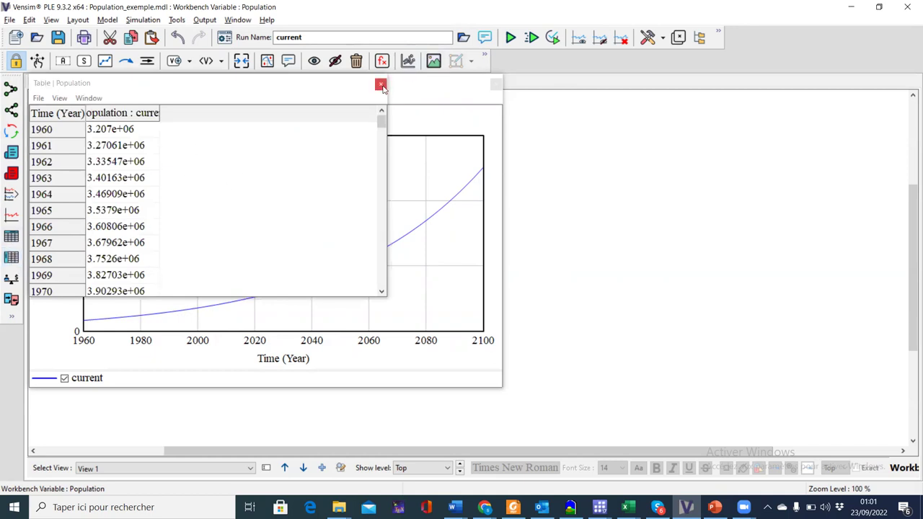
pyautogui.click(11, 236)
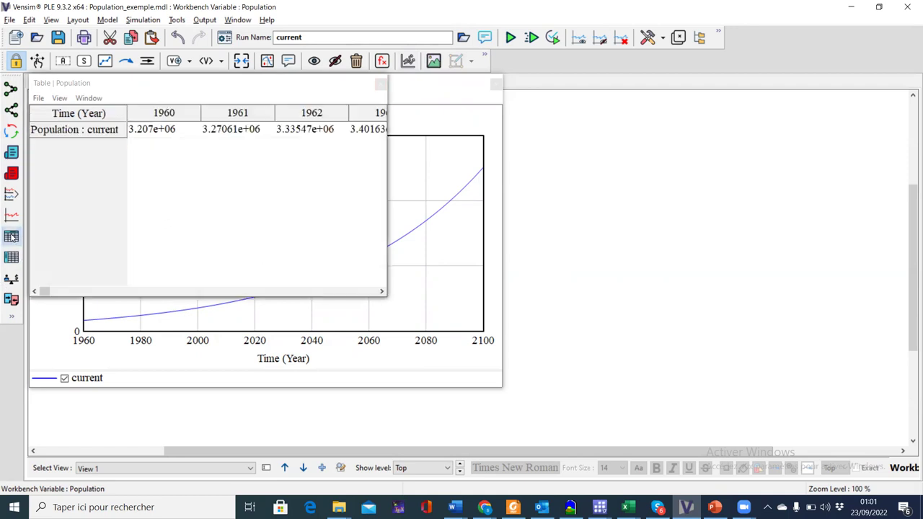
pyautogui.click(381, 86)
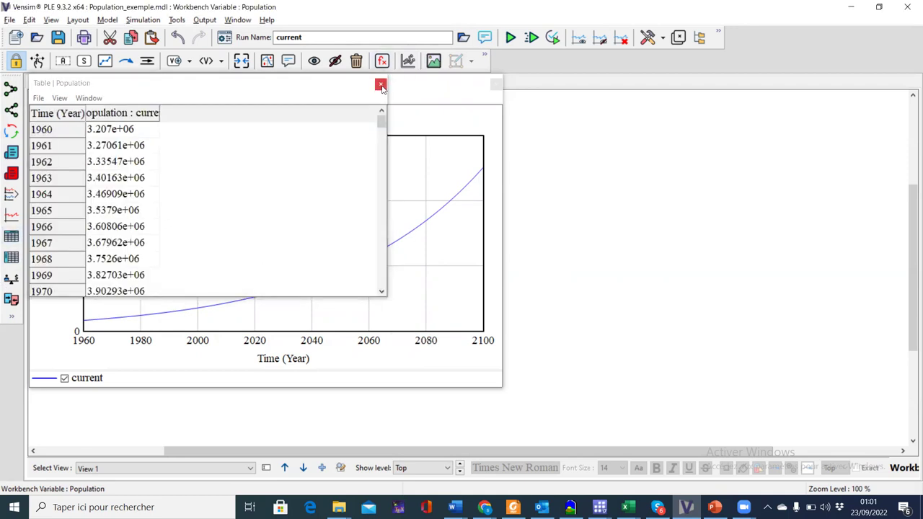
pyautogui.click(381, 85)
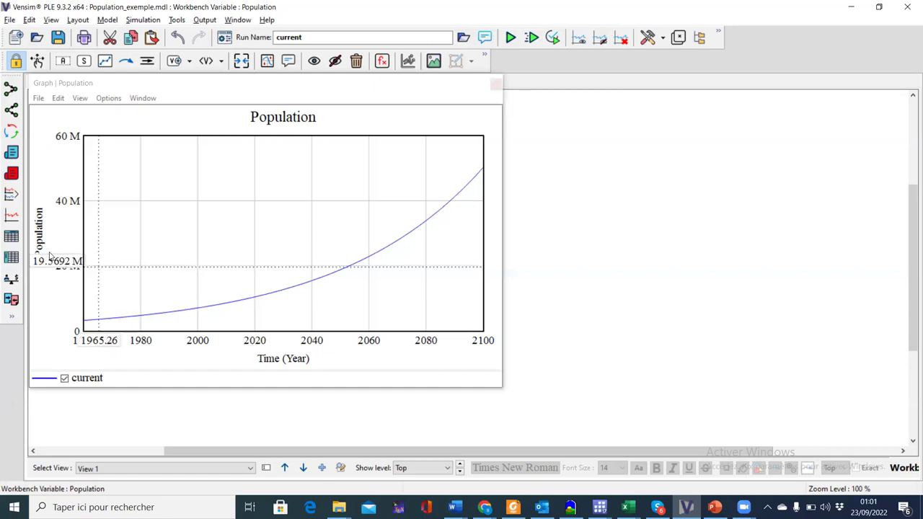
# Show the causes strip graph for Population, widen it to examine the Birth and Death curves, and close it.
pyautogui.click(11, 195)
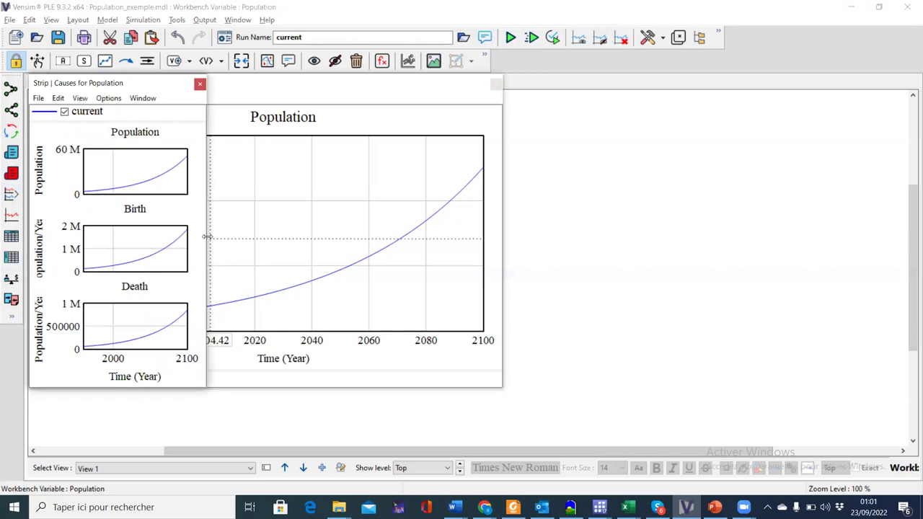
pyautogui.moveTo(207, 237); pyautogui.dragTo(502, 238)
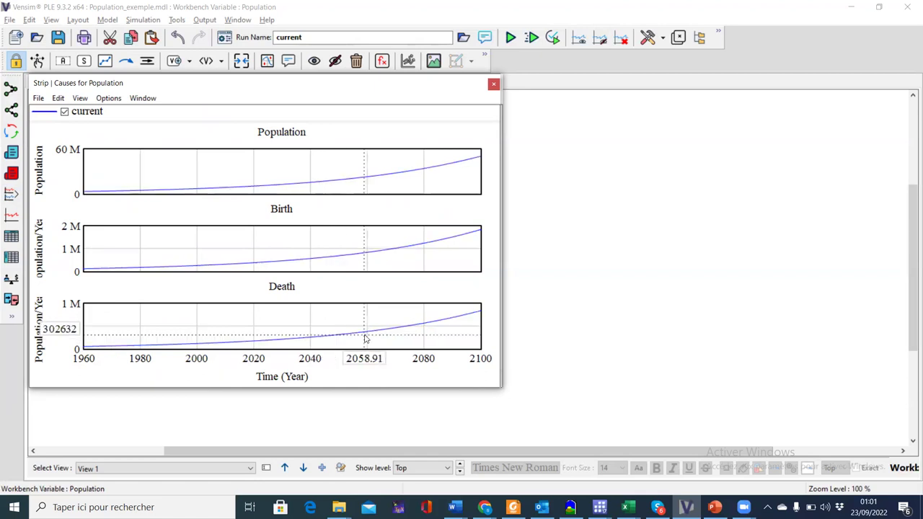
pyautogui.click(494, 84)
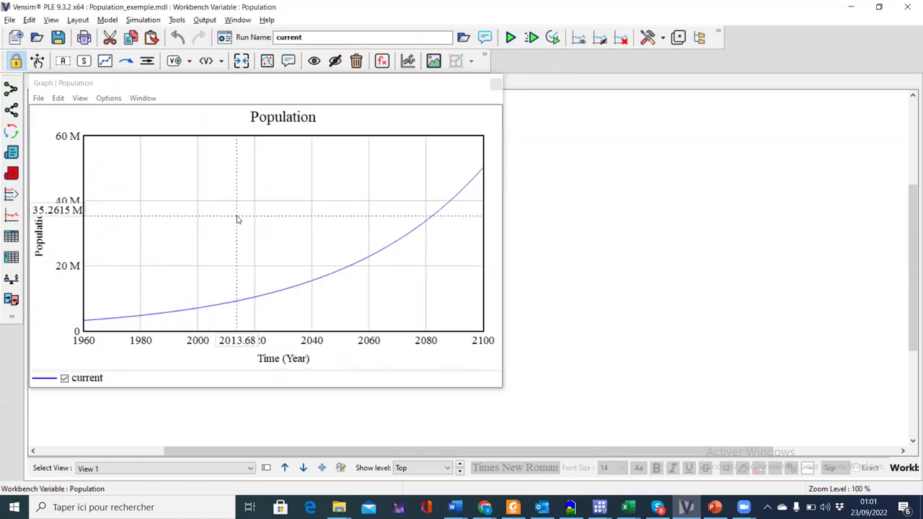